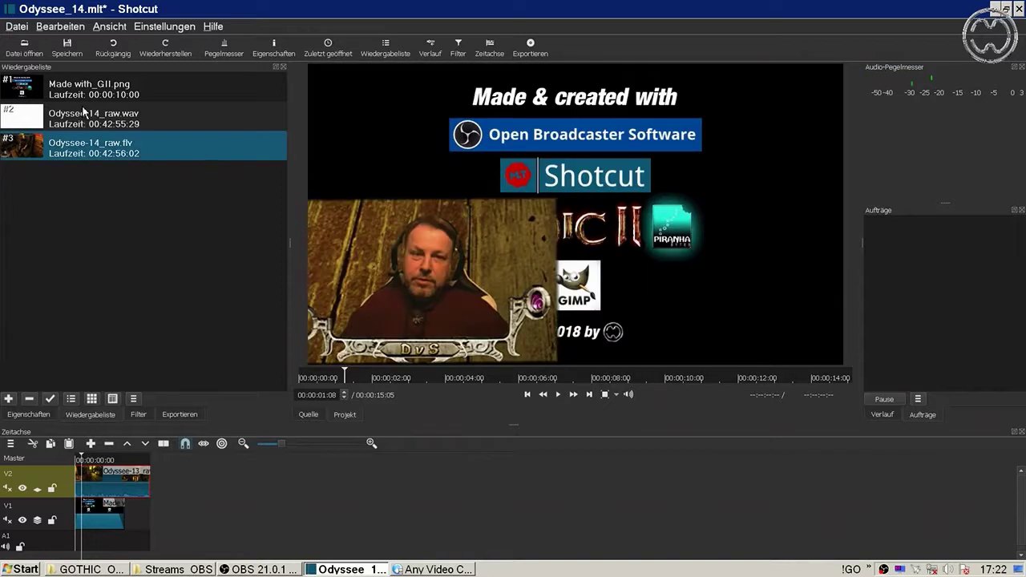
Step: Reorder the playlist so Odyssee-14_raw.wav comes after Odyssee-14_raw.flv, and check the filters on the Odyssee-13 clip
{"action": "left_click_drag", "start_coordinate": [82, 107], "coordinate": [77, 112]}
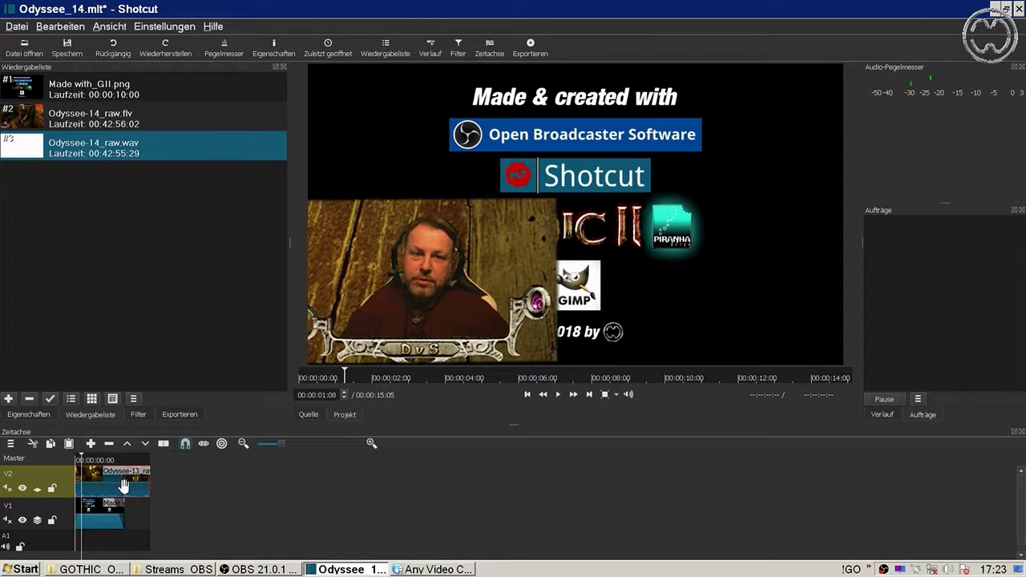
{"action": "left_click", "coordinate": [143, 417]}
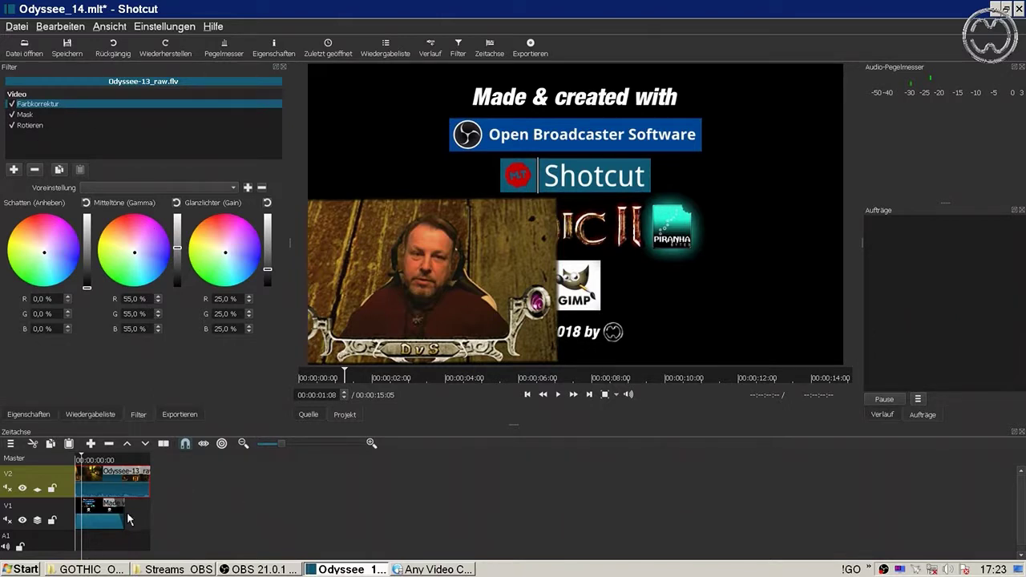
{"action": "left_click", "coordinate": [86, 416]}
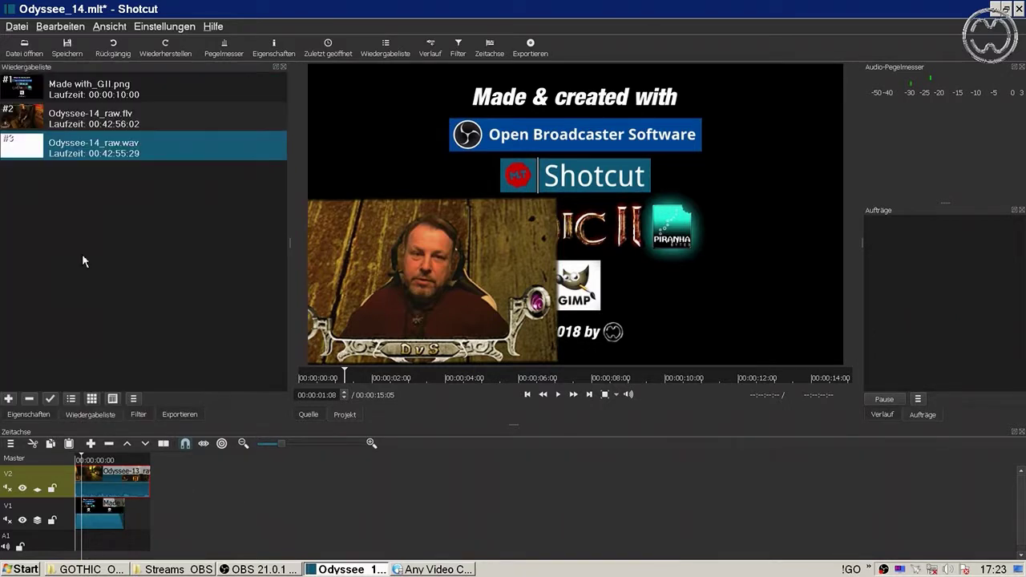
Step: Try placing Odyssee-14_raw.flv on track V1 behind the credits image, return the playhead to 00:00:00:00 and remove the clip again
{"action": "left_click", "coordinate": [37, 125]}
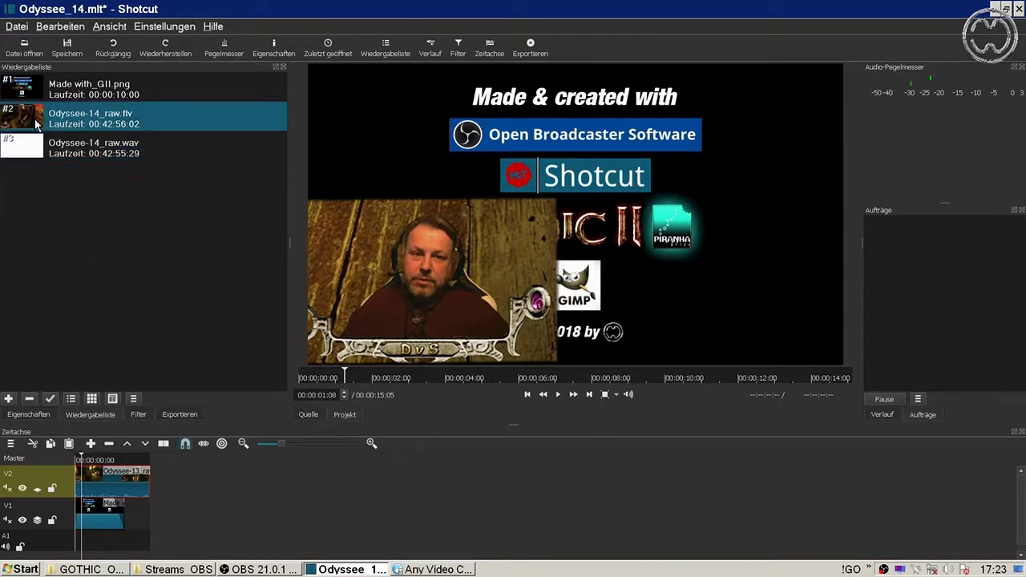
{"action": "left_click_drag", "start_coordinate": [37, 125], "coordinate": [186, 518]}
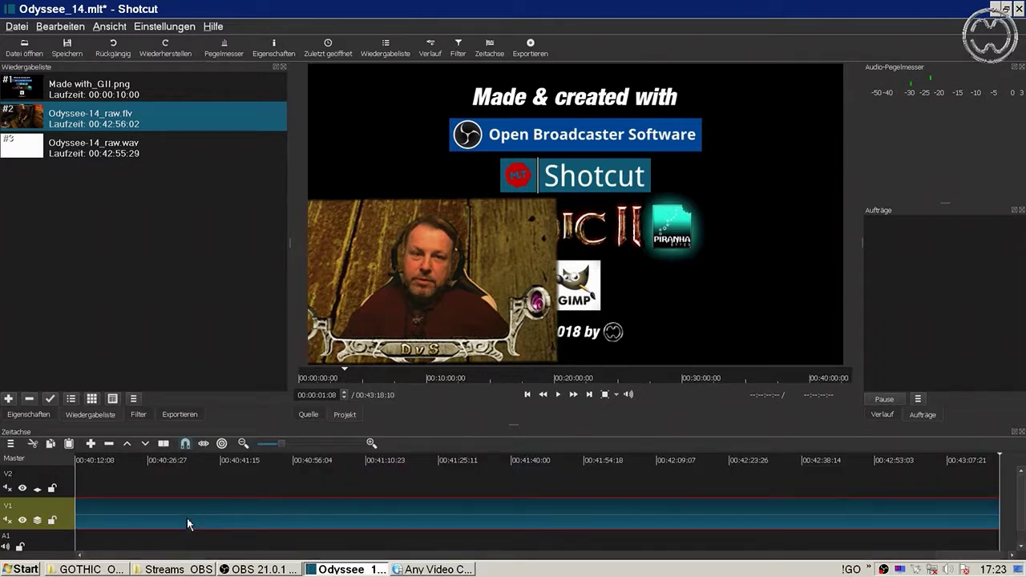
{"action": "left_click", "coordinate": [317, 392]}
{"action": "type", "text": "0"}
{"action": "key", "text": "Return"}
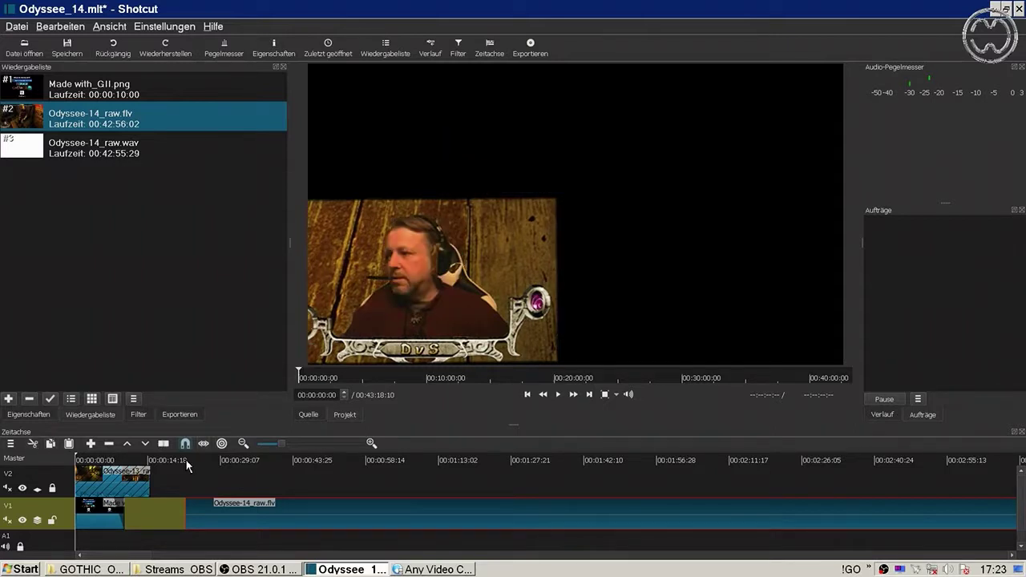
{"action": "key", "text": "Delete"}
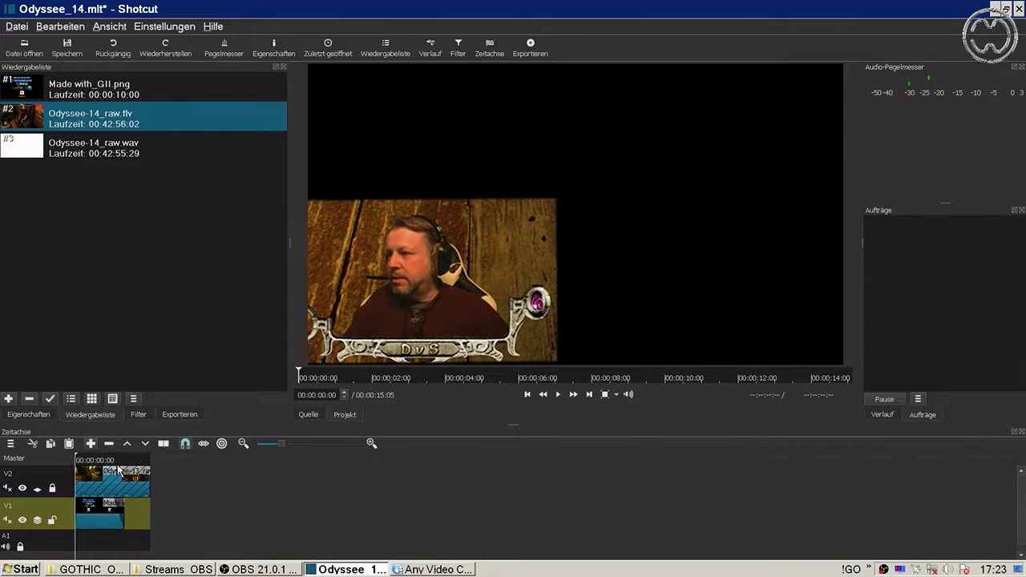
Step: Insert Odyssee-14_raw.flv at the start of track V1, ahead of the credits image, and check both ends of the timeline
{"action": "key", "text": "a"}
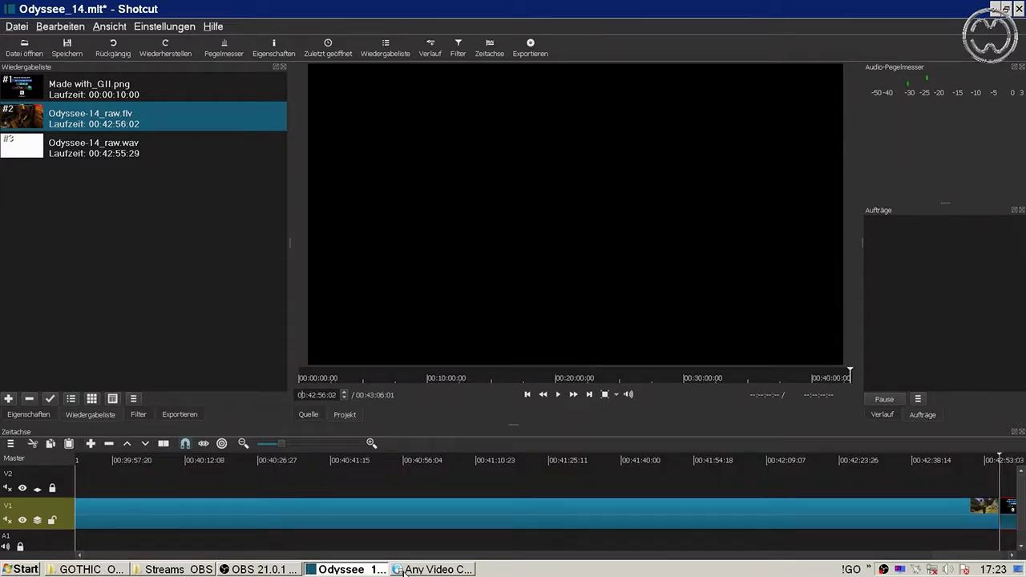
{"action": "left_click_drag", "start_coordinate": [948, 555], "coordinate": [987, 555]}
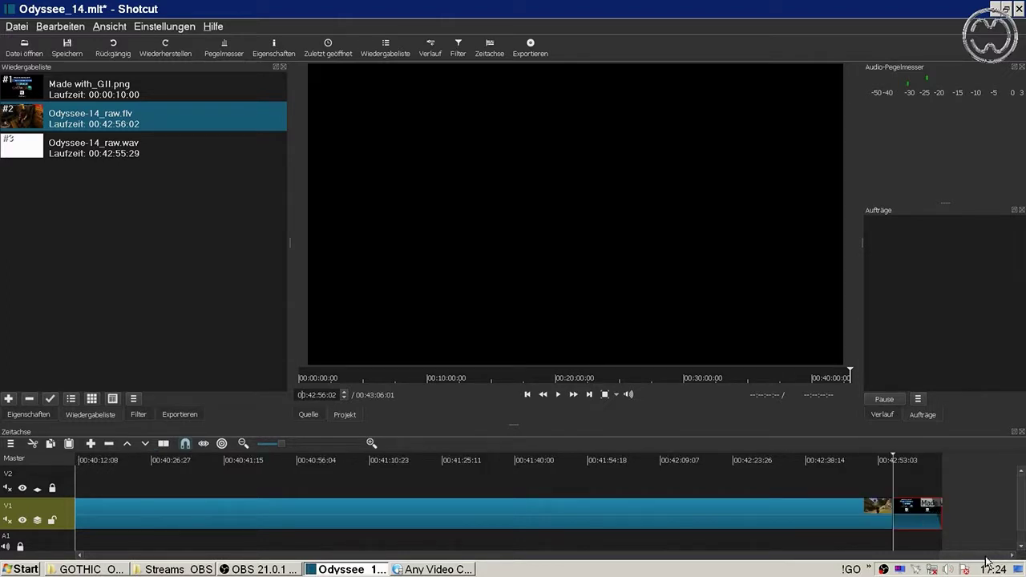
{"action": "left_click_drag", "start_coordinate": [986, 556], "coordinate": [115, 555]}
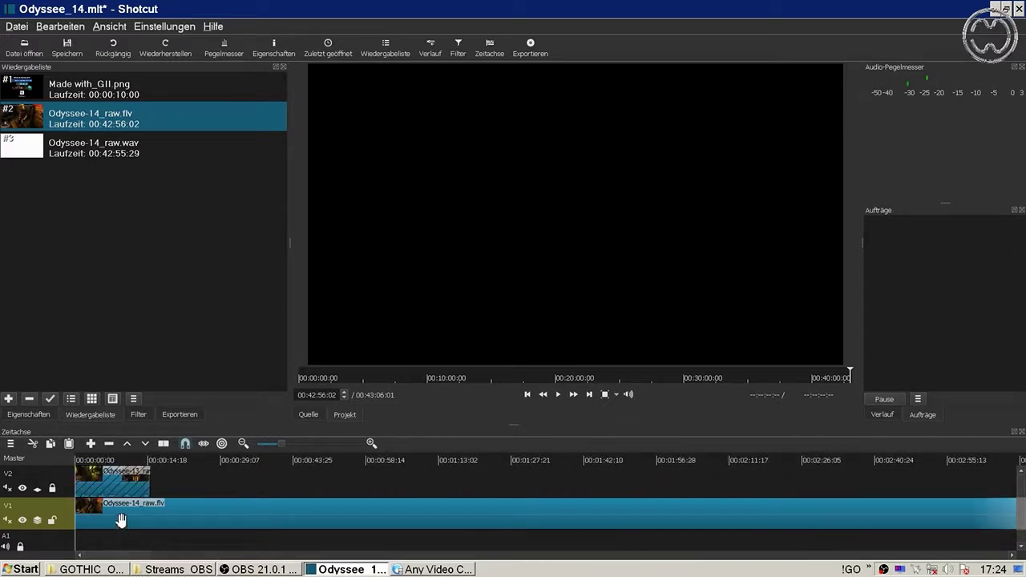
Step: Hide track V2 and preview the opening of the Odyssee-14 footage from 00:00:00:00 up to about 00:00:41
{"action": "left_click", "coordinate": [24, 489]}
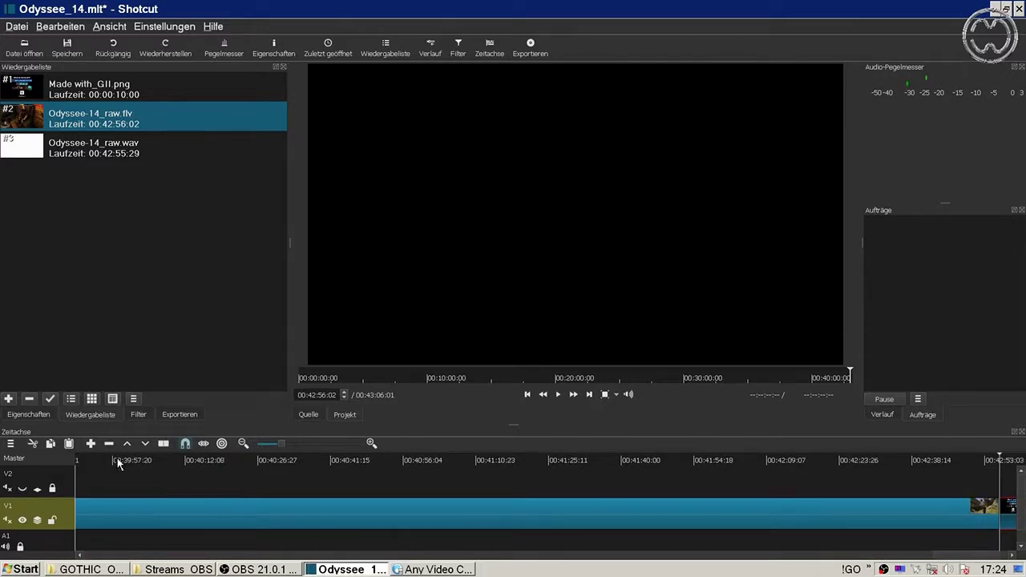
{"action": "left_click", "coordinate": [317, 395]}
{"action": "type", "text": "0"}
{"action": "key", "text": "Return"}
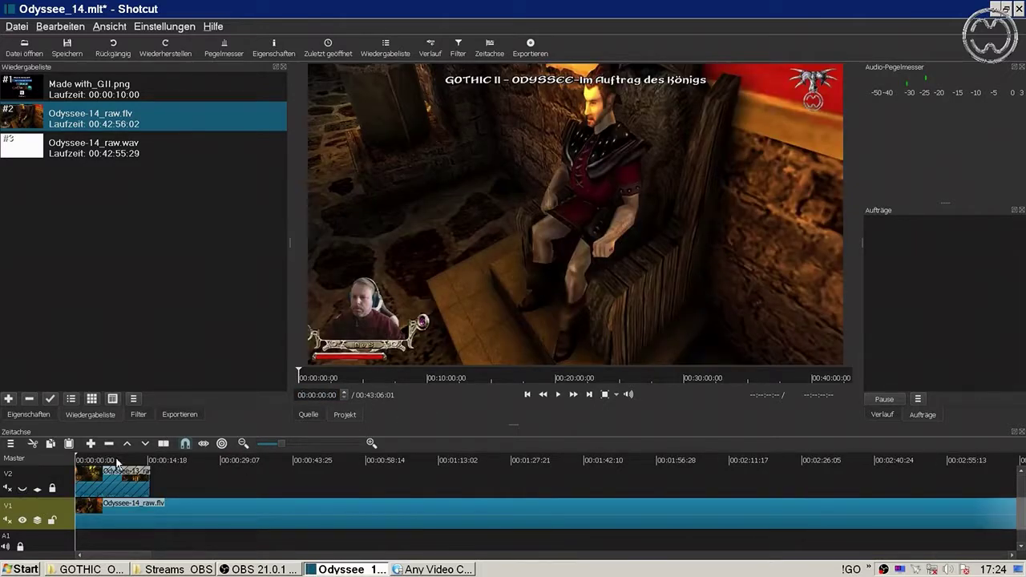
{"action": "left_click", "coordinate": [174, 460]}
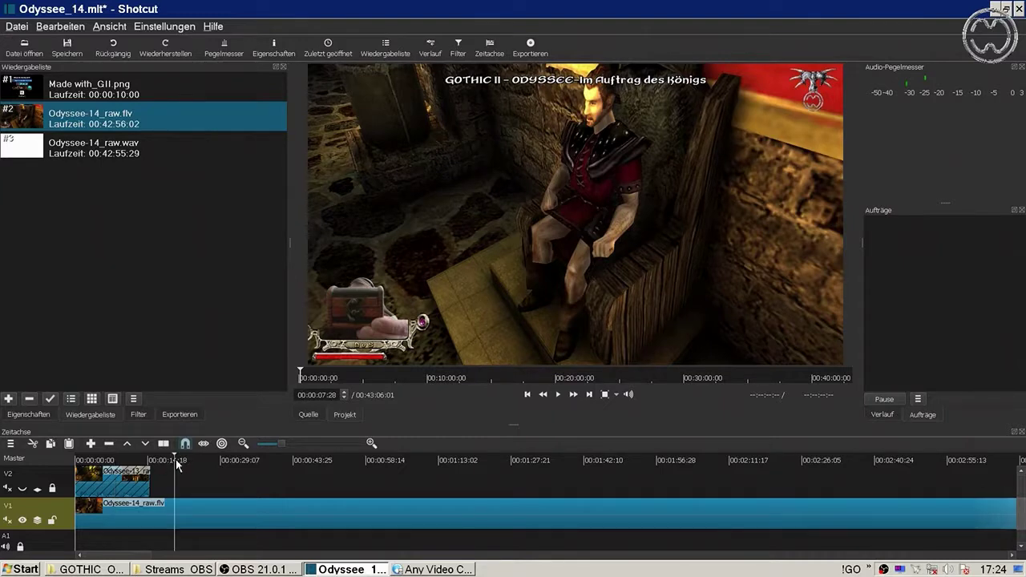
{"action": "left_click", "coordinate": [280, 461]}
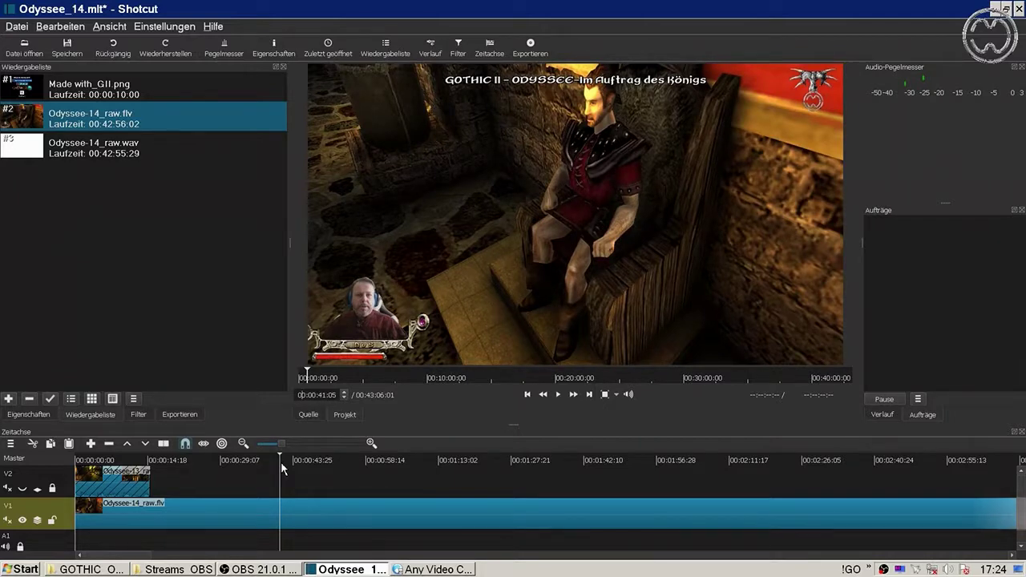
Step: Enlarge the timeline area, unlock track A1 and place Odyssee-14_raw.wav on it
{"action": "left_click", "coordinate": [93, 146]}
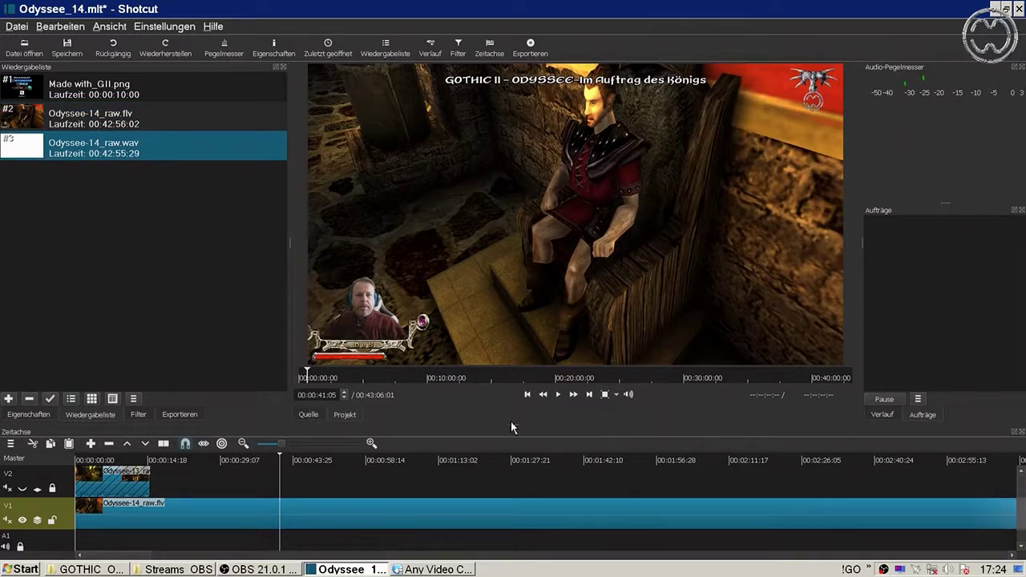
{"action": "left_click_drag", "start_coordinate": [519, 425], "coordinate": [518, 402]}
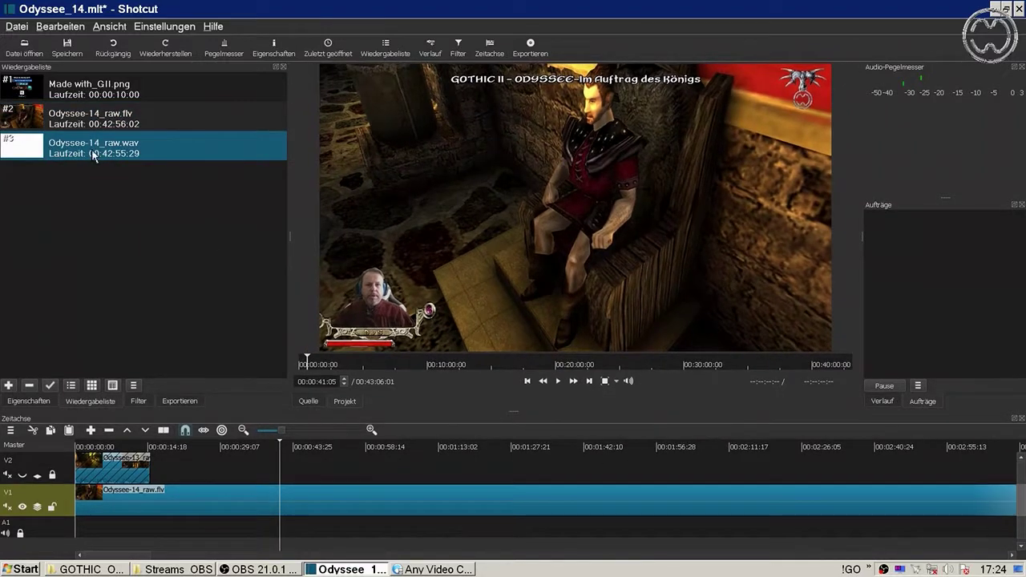
{"action": "left_click_drag", "start_coordinate": [94, 153], "coordinate": [213, 534]}
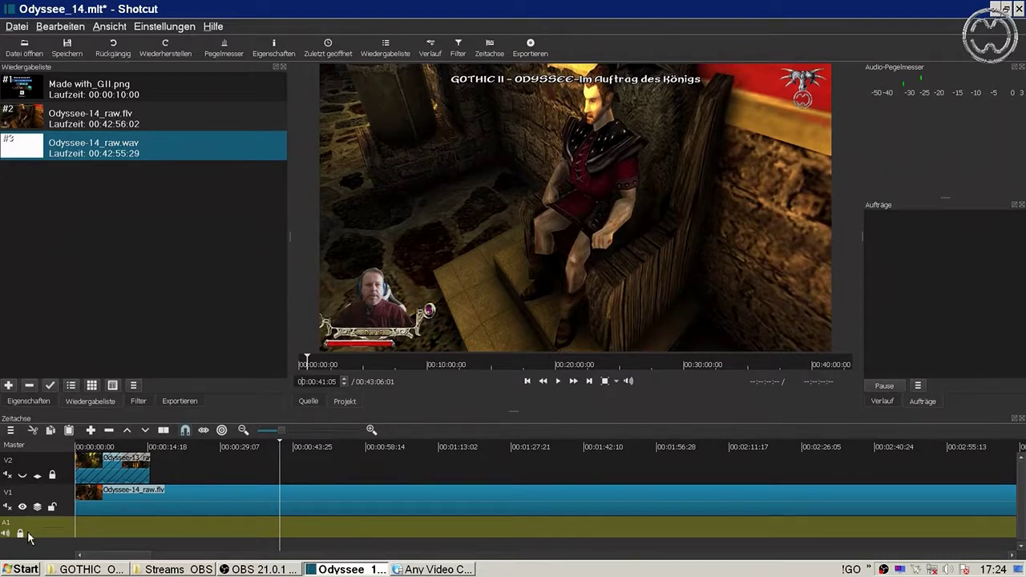
{"action": "left_click_drag", "start_coordinate": [100, 173], "coordinate": [192, 538]}
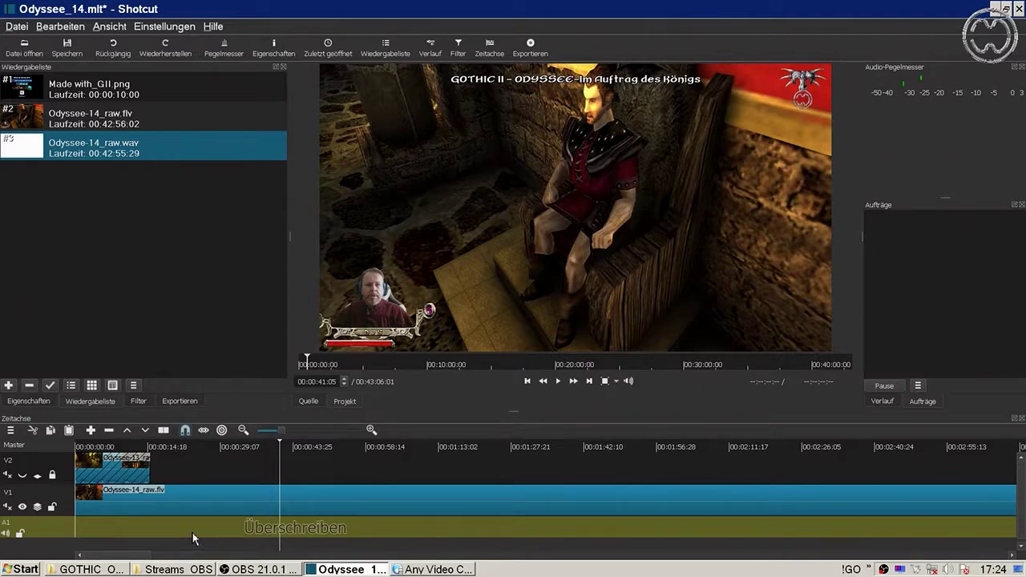
Step: Return the playhead to 0 and move the Odyssee-14_raw.wav clip on A1 to the very start of the timeline
{"action": "left_click", "coordinate": [319, 382]}
{"action": "type", "text": "0"}
{"action": "key", "text": "Return"}
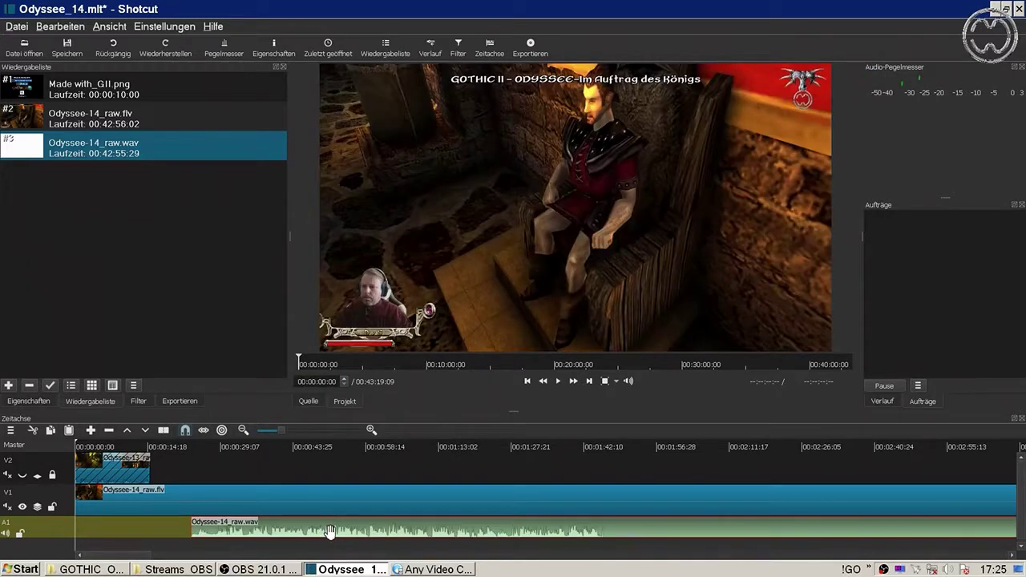
{"action": "left_click_drag", "start_coordinate": [329, 532], "coordinate": [192, 534]}
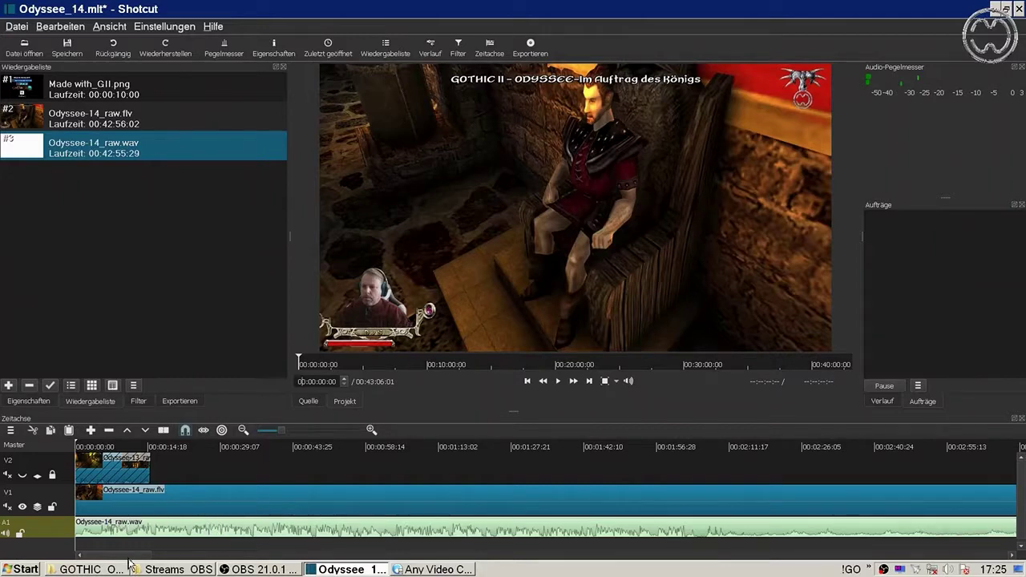
Step: Split the Odyssee-14_raw video and audio clips at 00:00:03:10 and remove the opening section before that point
{"action": "mouse_move", "coordinate": [132, 554]}
{"action": "left_mouse_down"}
{"action": "mouse_move", "coordinate": [994, 564]}
{"action": "mouse_move", "coordinate": [134, 563]}
{"action": "left_mouse_up"}
{"action": "left_click", "coordinate": [559, 381]}
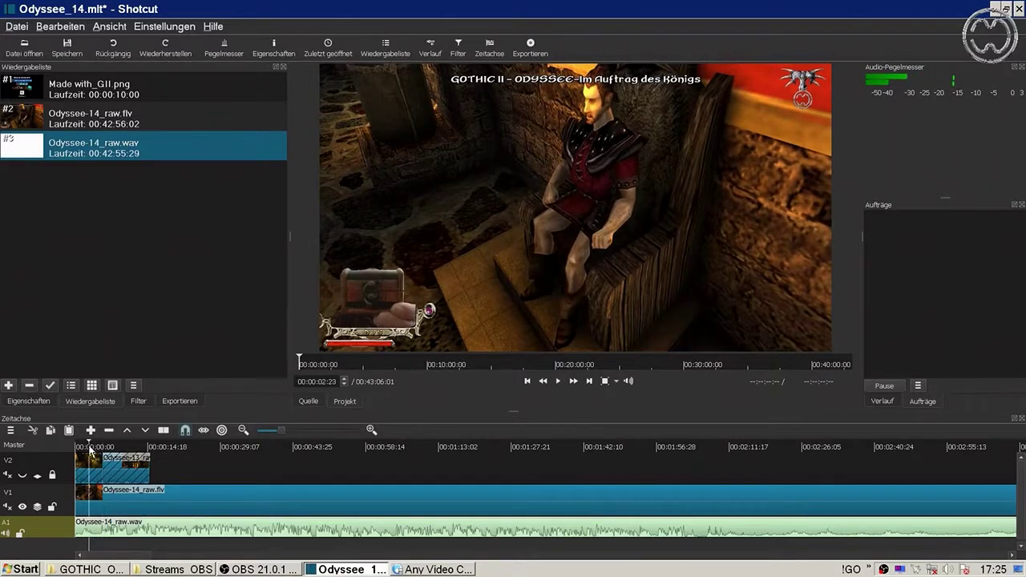
{"action": "left_click_drag", "start_coordinate": [89, 450], "coordinate": [82, 450]}
{"action": "left_click", "coordinate": [371, 430]}
{"action": "left_click", "coordinate": [561, 382]}
{"action": "left_click", "coordinate": [562, 382]}
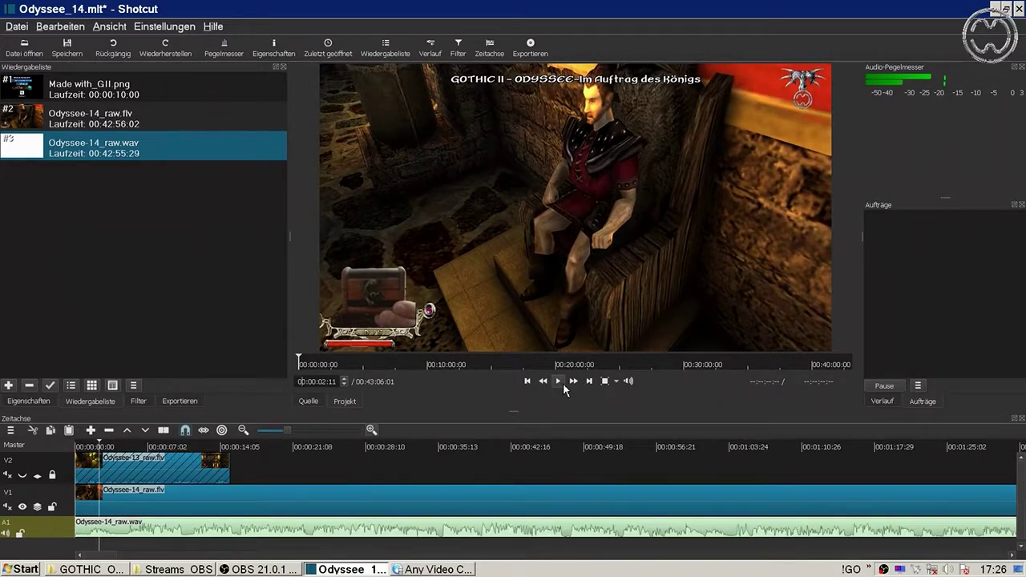
{"action": "left_click", "coordinate": [563, 383]}
{"action": "left_click", "coordinate": [121, 449]}
{"action": "left_click", "coordinate": [560, 381]}
{"action": "left_click_drag", "start_coordinate": [118, 451], "coordinate": [108, 451]}
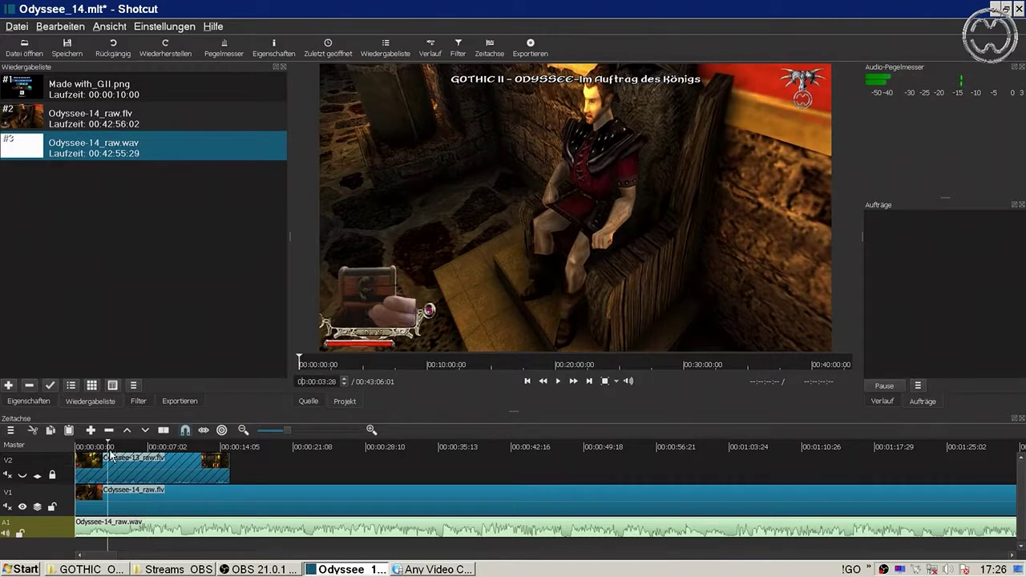
{"action": "right_click", "coordinate": [107, 497]}
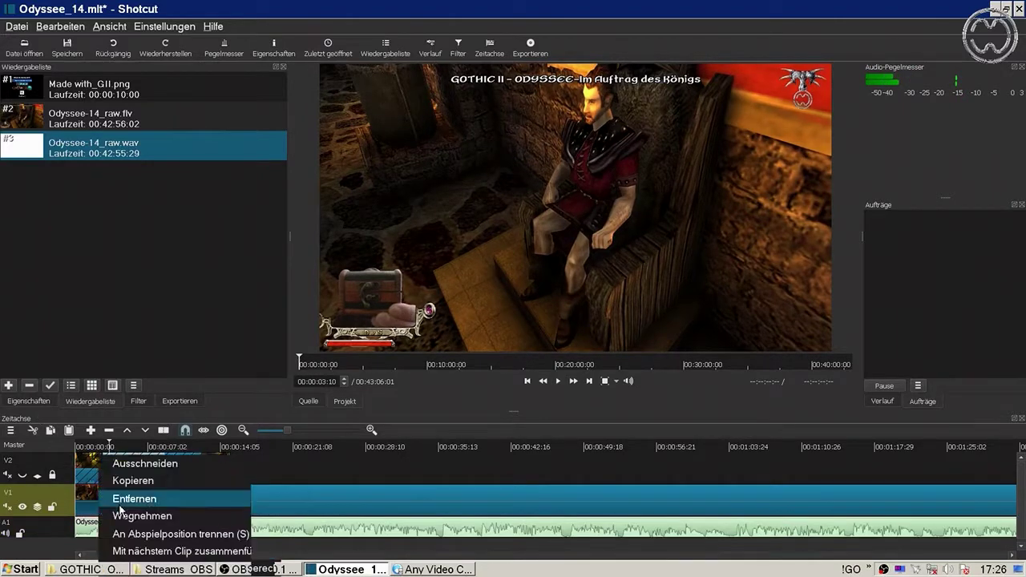
{"action": "left_click", "coordinate": [120, 505]}
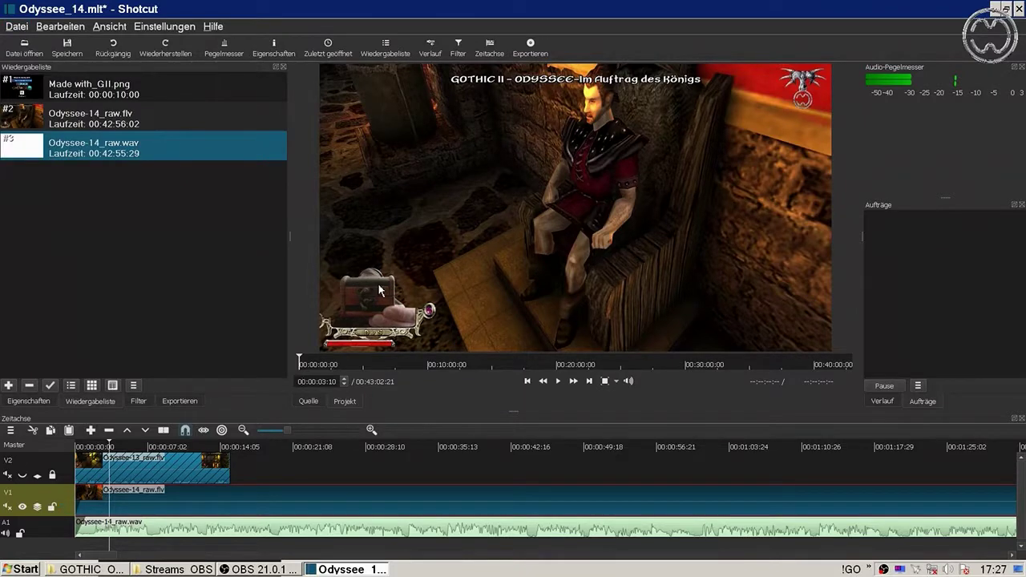
Step: Unlock track V2 and copy the filters of the Odyssee-13_raw.flv clip
{"action": "scroll", "coordinate": [288, 431], "scroll_direction": "down", "scroll_amount": 2}
{"action": "left_click", "coordinate": [352, 448]}
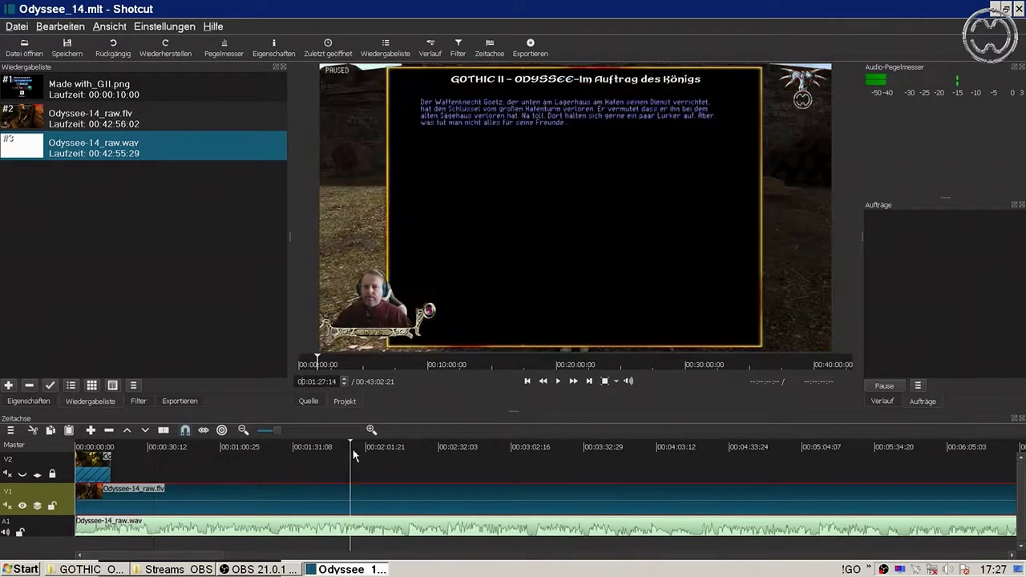
{"action": "left_click", "coordinate": [53, 474]}
{"action": "left_click", "coordinate": [98, 472]}
{"action": "left_click", "coordinate": [141, 403]}
{"action": "left_click", "coordinate": [60, 170]}
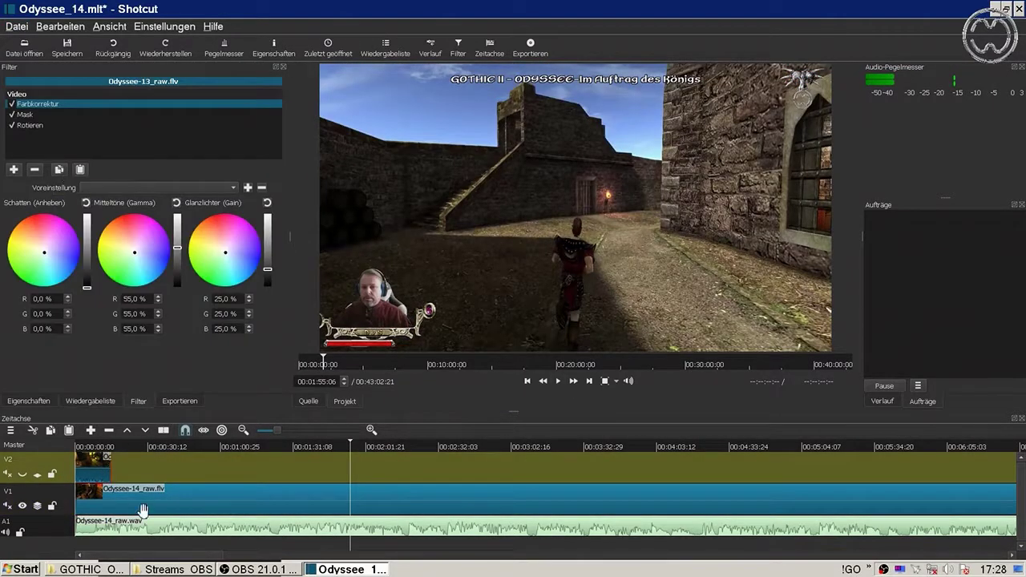
Step: Paste the copied filters onto the Odyssee-14_raw.flv clip on V1 and remove Mask and Rotieren, keeping Farbkorrektur
{"action": "left_click", "coordinate": [142, 510]}
{"action": "left_click", "coordinate": [36, 170]}
{"action": "left_click", "coordinate": [36, 170]}
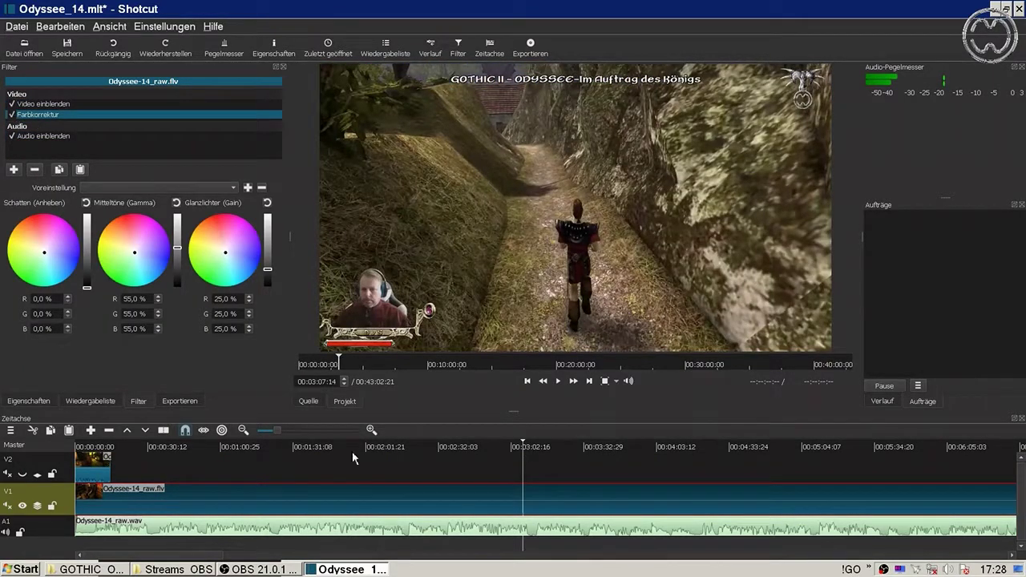
Step: Find where the character starts running after the quest log and split the V1 and A1 clips at about 00:02:06
{"action": "left_click_drag", "start_coordinate": [353, 453], "coordinate": [154, 455]}
{"action": "left_click", "coordinate": [558, 381]}
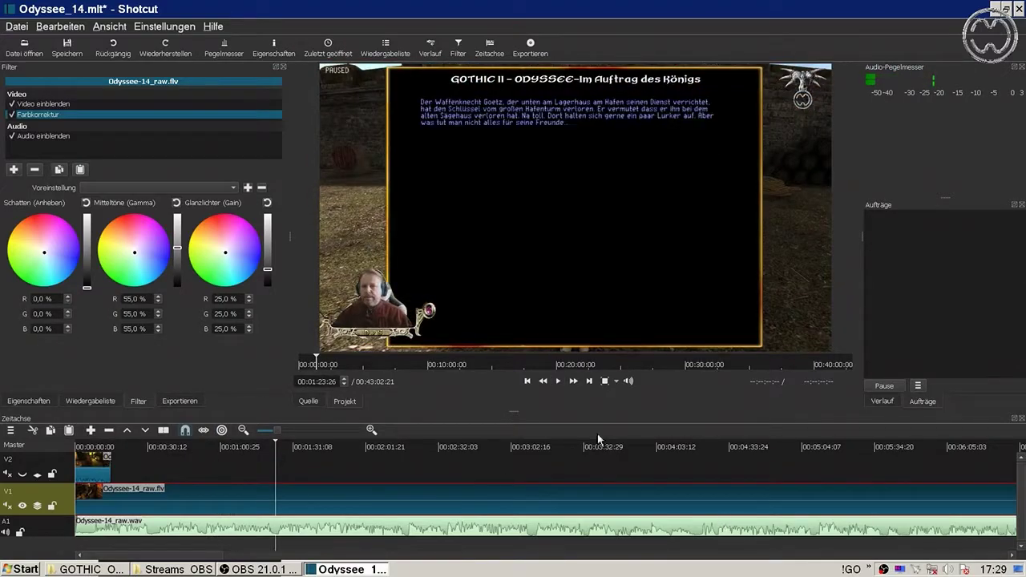
{"action": "left_click_drag", "start_coordinate": [598, 439], "coordinate": [357, 451]}
{"action": "left_click", "coordinate": [558, 381]}
{"action": "left_click", "coordinate": [559, 383]}
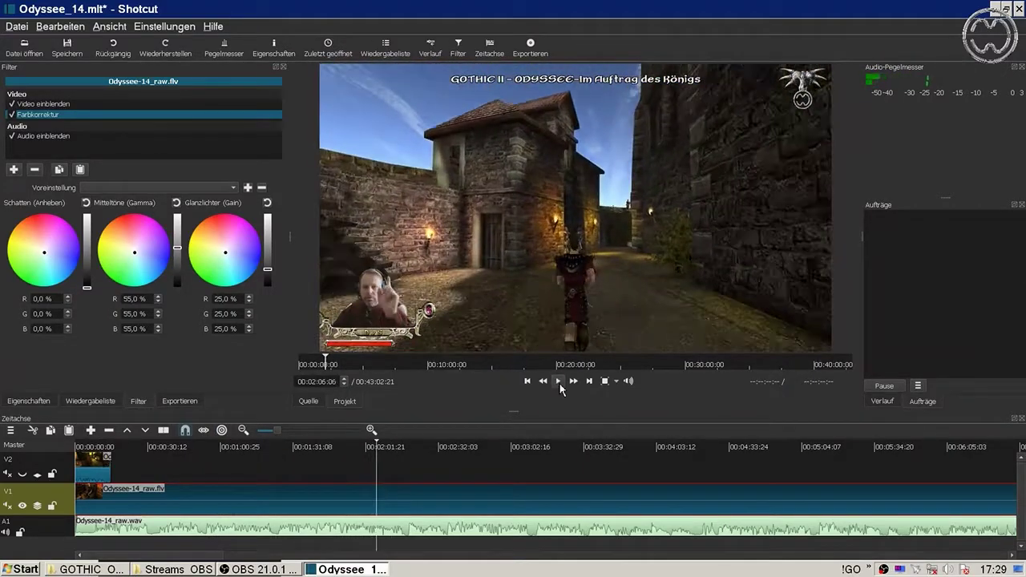
{"action": "right_click", "coordinate": [409, 505]}
{"action": "left_click", "coordinate": [437, 553]}
Step: Split the video and audio clips on V1 and A1 again at 00:03:22:07
{"action": "left_click", "coordinate": [558, 449]}
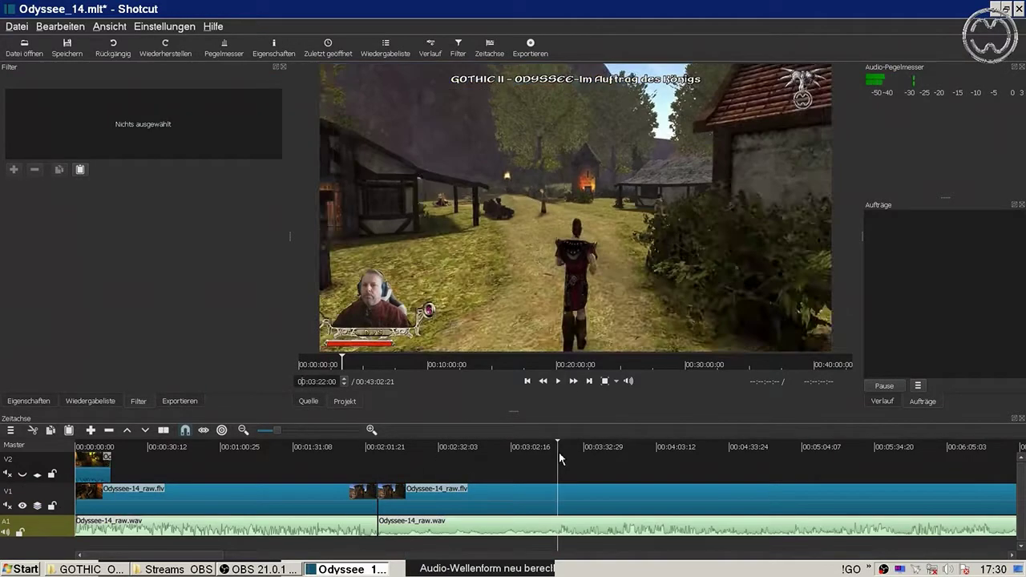
{"action": "key", "text": "space"}
{"action": "key", "text": "s"}
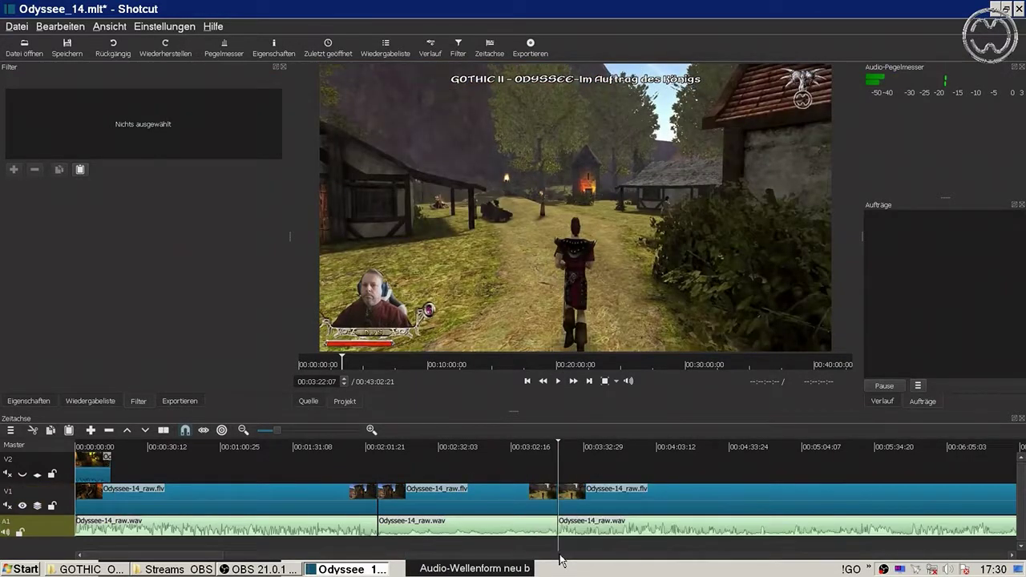
Step: Set the speed of the middle section's video and audio clips to 10x and close the gap behind them
{"action": "left_click", "coordinate": [499, 510]}
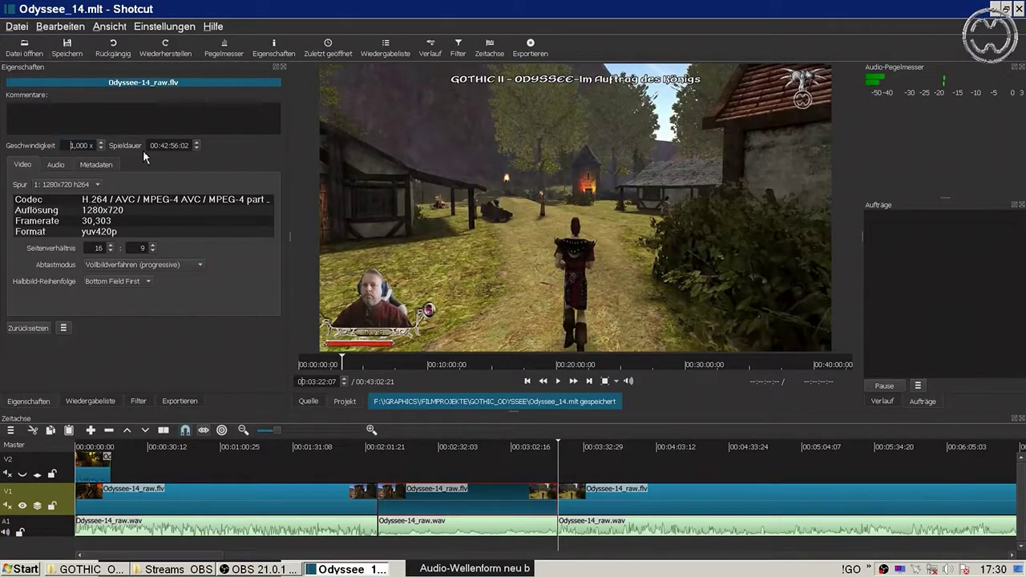
{"action": "left_click", "coordinate": [401, 525]}
{"action": "left_click", "coordinate": [72, 145]}
{"action": "type", "text": "0"}
{"action": "left_click", "coordinate": [260, 483]}
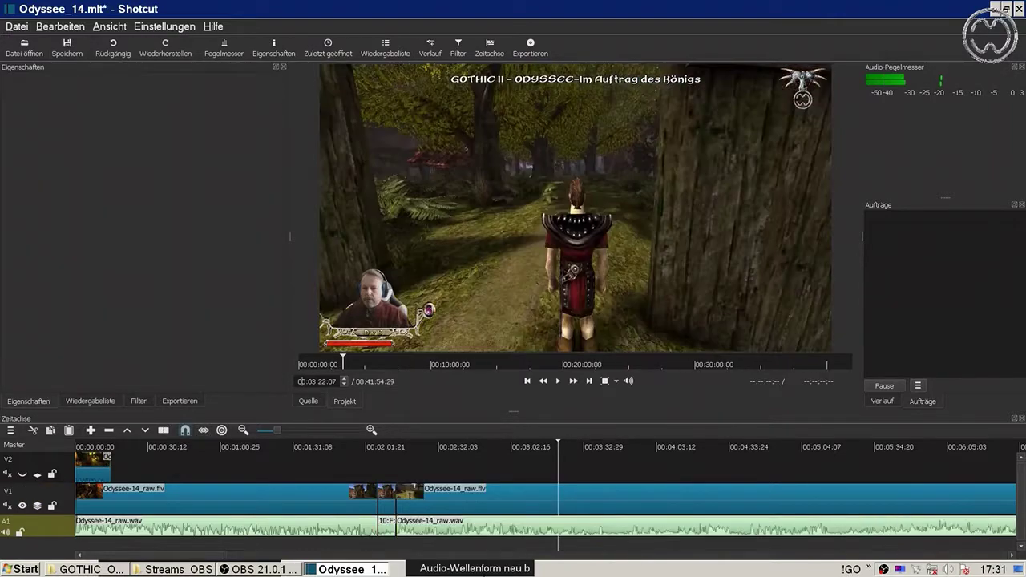
Step: Play back the sped-up section and scan the following footage up to about 00:04:09
{"action": "left_click", "coordinate": [375, 449]}
{"action": "left_click", "coordinate": [572, 382]}
{"action": "left_click", "coordinate": [559, 383]}
{"action": "left_click_drag", "start_coordinate": [529, 452], "coordinate": [630, 452]}
{"action": "left_click", "coordinate": [672, 448]}
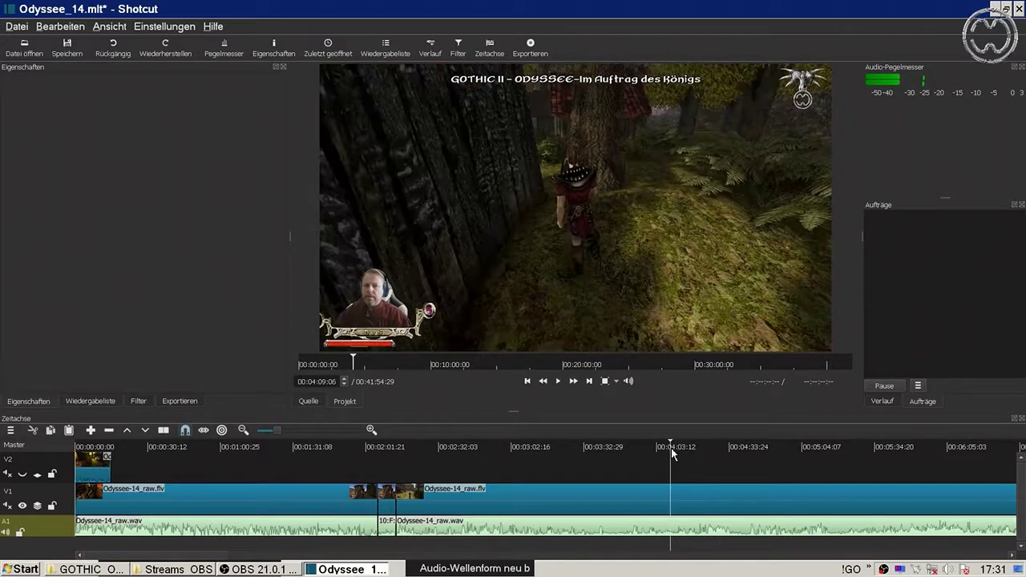
Step: Copy the colour correction, mask and rotate filters from the Odyssee-13_raw.flv reference clip on V2 and remove that clip
{"action": "left_click", "coordinate": [138, 401]}
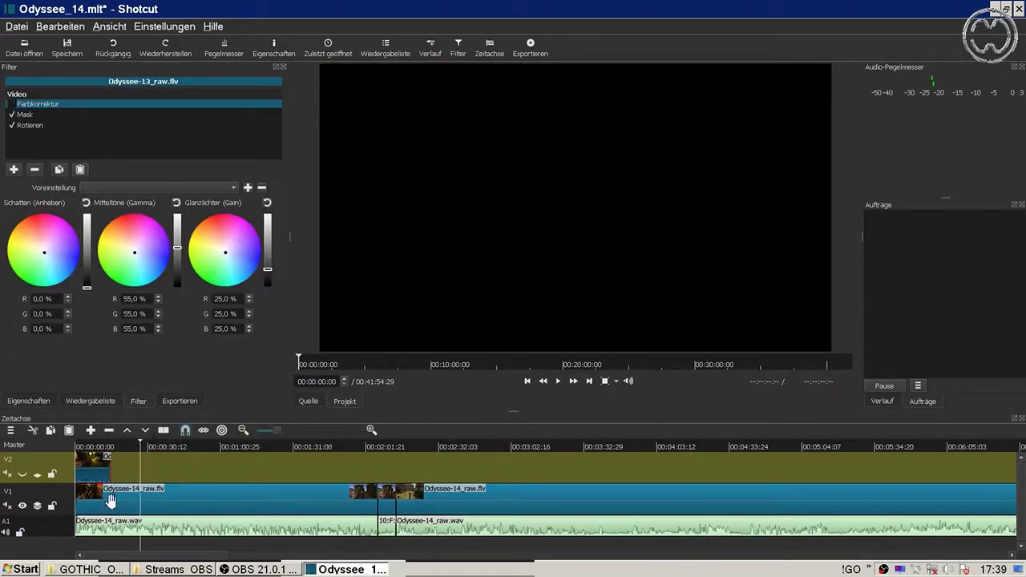
{"action": "left_click", "coordinate": [112, 507]}
{"action": "left_click", "coordinate": [92, 465]}
Step: Find the end of the seated opening scene and split the V1 video clip at about 00:00:44
{"action": "left_click", "coordinate": [559, 382]}
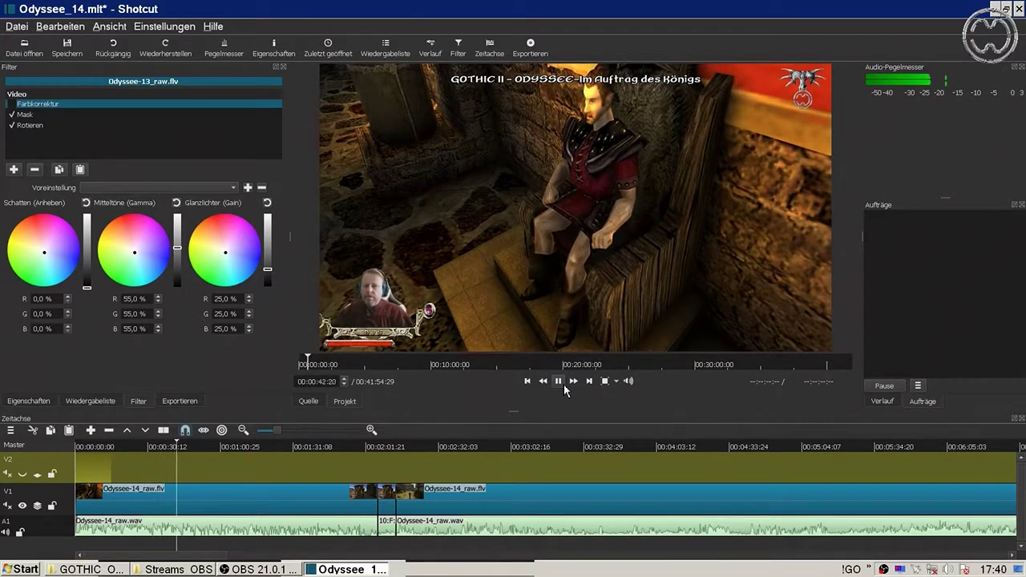
{"action": "left_click", "coordinate": [560, 382]}
{"action": "right_click", "coordinate": [180, 501]}
{"action": "left_click", "coordinate": [216, 539]}
Step: Copy the opening V1 section, lock tracks V1 and A1, and paste the copy at the start of V2
{"action": "left_click", "coordinate": [129, 503]}
{"action": "left_click", "coordinate": [526, 380]}
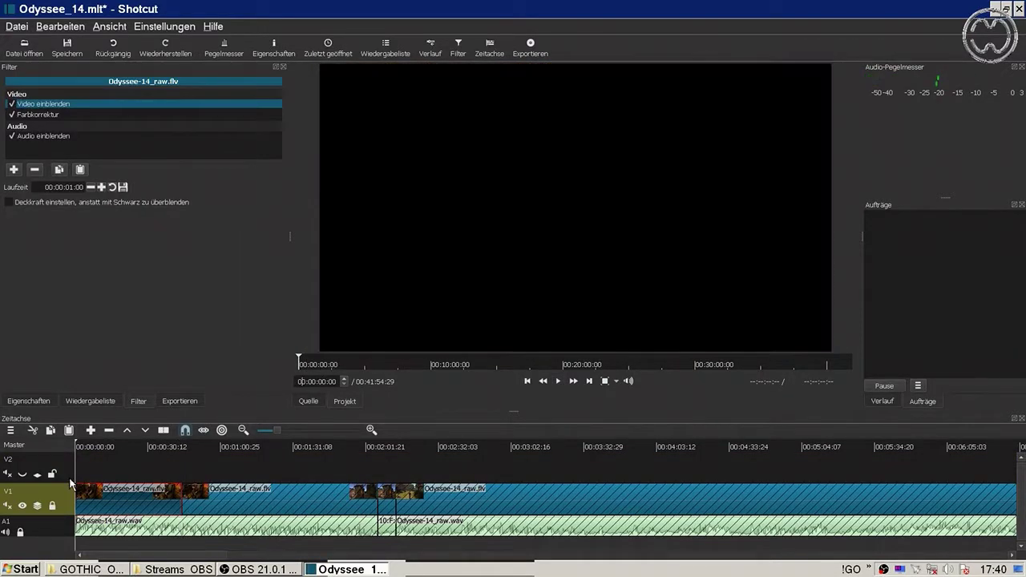
{"action": "left_click", "coordinate": [53, 505]}
{"action": "left_click", "coordinate": [19, 532]}
{"action": "left_click", "coordinate": [80, 473]}
{"action": "key", "text": "ctrl+v"}
Step: Paste the copied mask and rotate filters onto the opening V2 clip and unhide V2 to play back the enlarged facecam
{"action": "left_click", "coordinate": [126, 469]}
{"action": "left_click", "coordinate": [80, 169]}
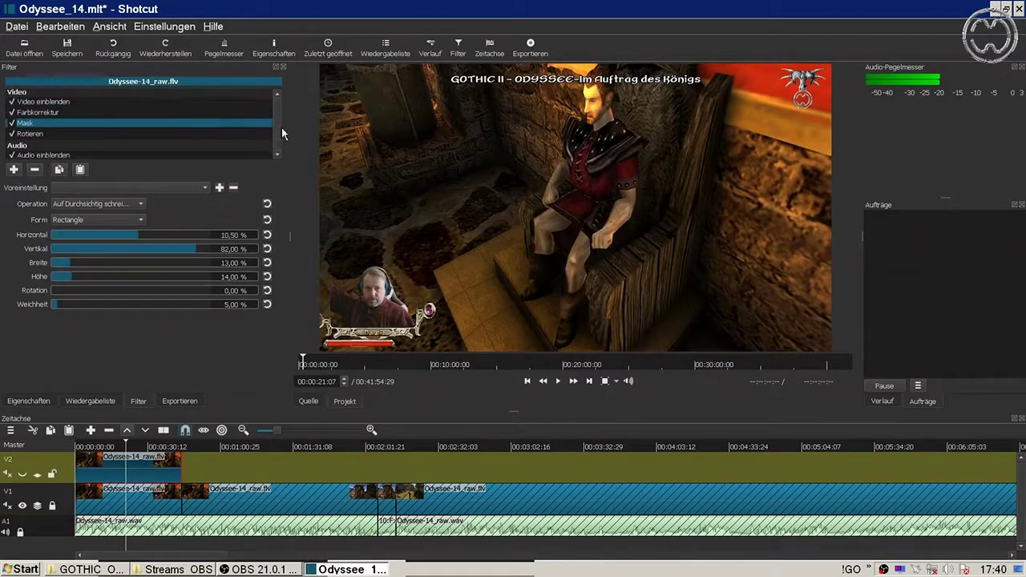
{"action": "left_click", "coordinate": [23, 474]}
{"action": "left_click", "coordinate": [527, 380]}
{"action": "left_click", "coordinate": [558, 381]}
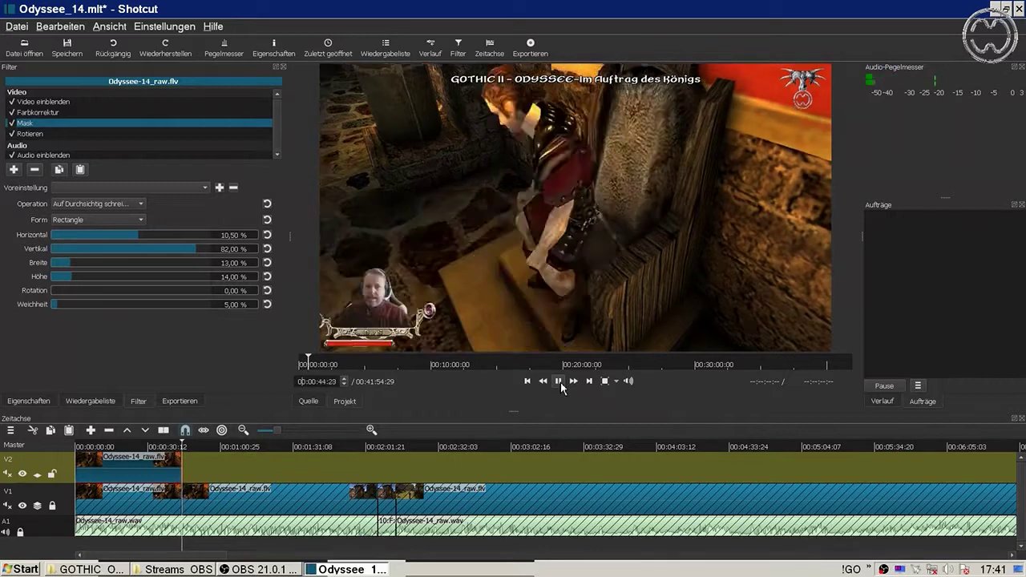
Step: Add a 16-frame video fade-out that adjusts opacity to the end of the opening V2 clip and save the project
{"action": "left_click", "coordinate": [559, 383]}
{"action": "left_click_drag", "start_coordinate": [182, 455], "coordinate": [171, 463]}
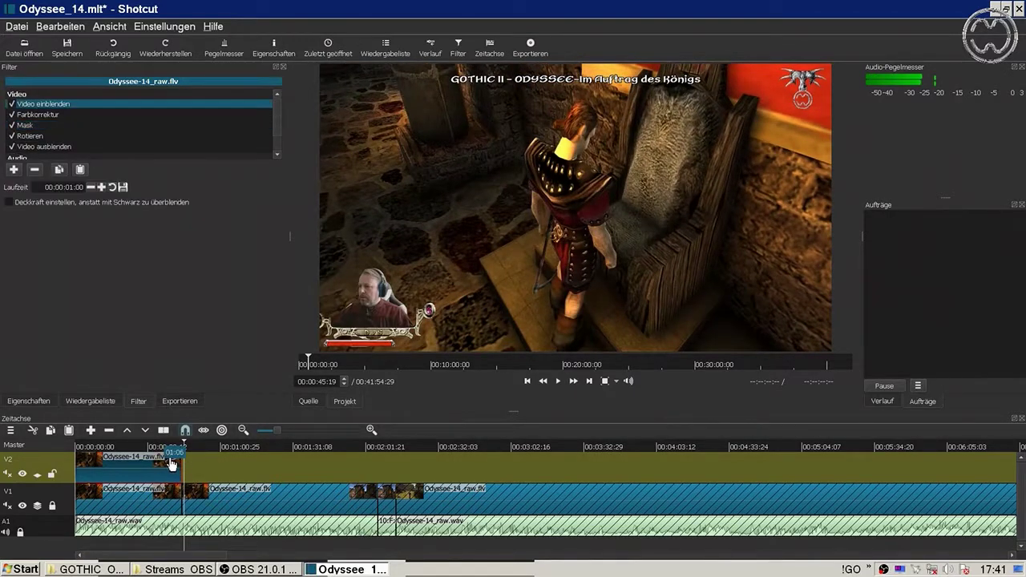
{"action": "left_click", "coordinate": [371, 429]}
{"action": "left_click", "coordinate": [558, 381]}
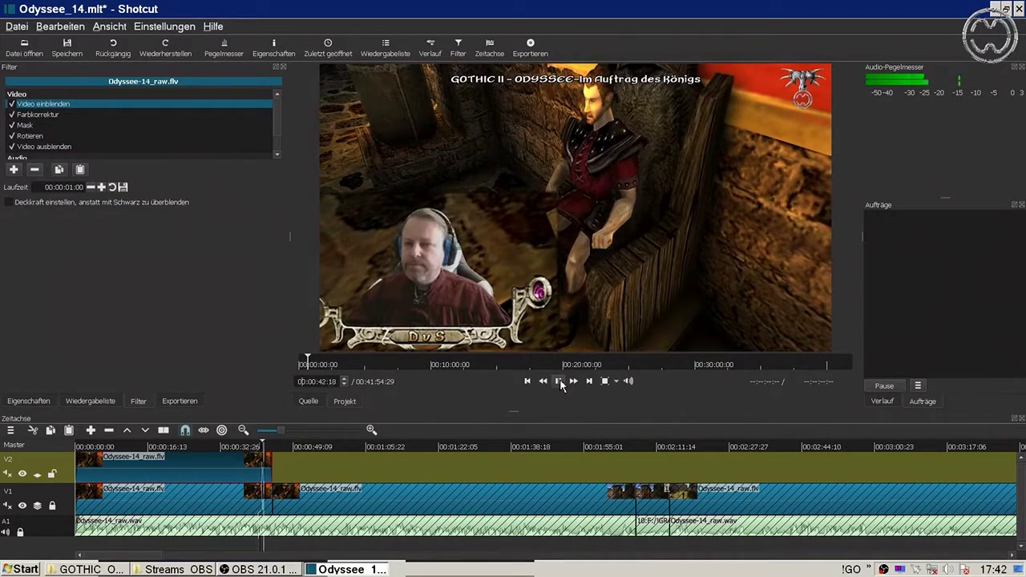
{"action": "left_click", "coordinate": [561, 385]}
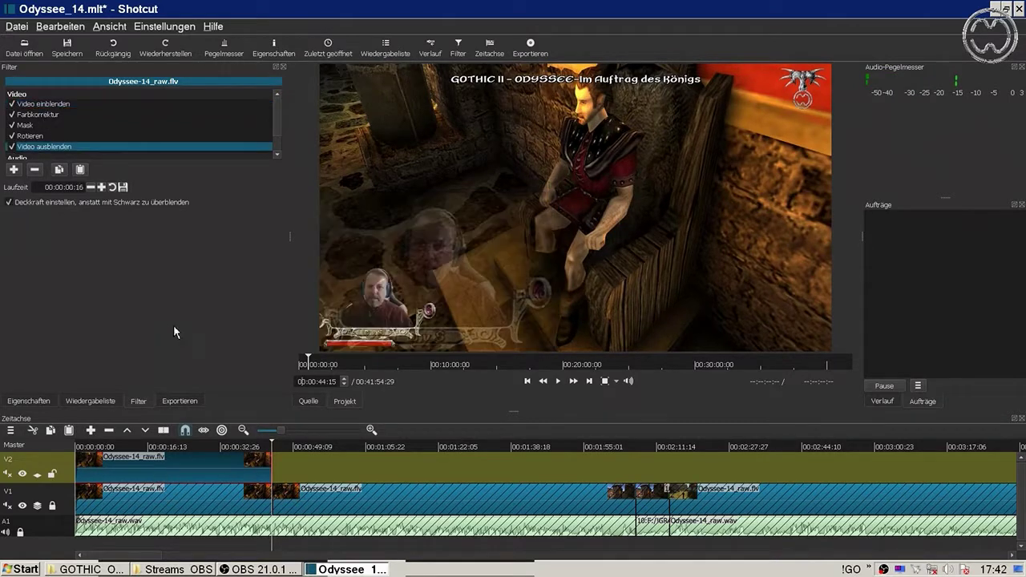
{"action": "key", "text": "ctrl+s"}
Step: Unlock V1 and A1 and scan the footage up to about 00:07:23 for the next passage worth editing
{"action": "left_click", "coordinate": [593, 382]}
{"action": "left_click", "coordinate": [592, 383]}
{"action": "left_click", "coordinate": [593, 383]}
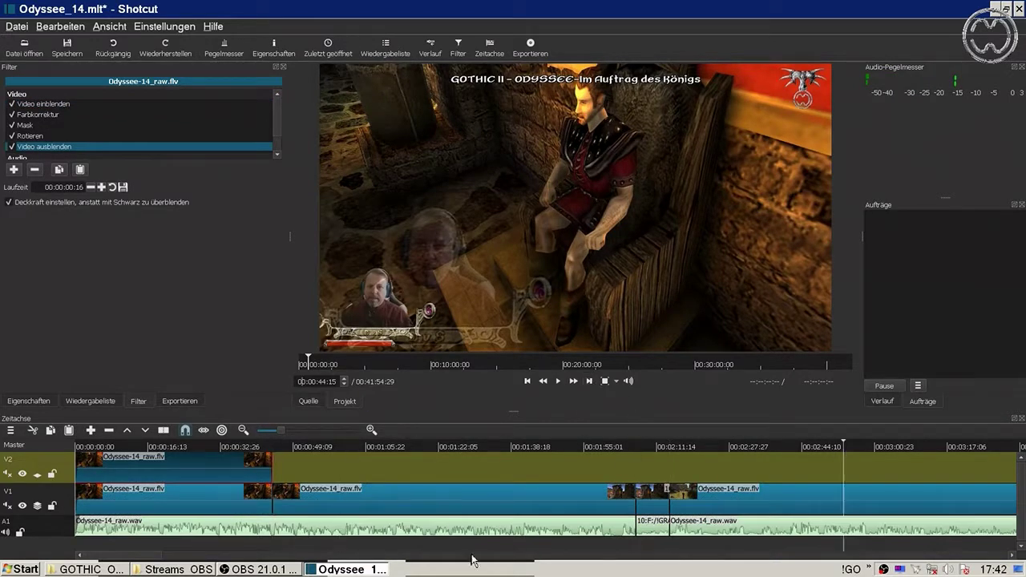
{"action": "left_click_drag", "start_coordinate": [136, 554], "coordinate": [203, 555]}
{"action": "left_click", "coordinate": [636, 450]}
{"action": "left_click", "coordinate": [680, 449]}
{"action": "left_click", "coordinate": [239, 555]}
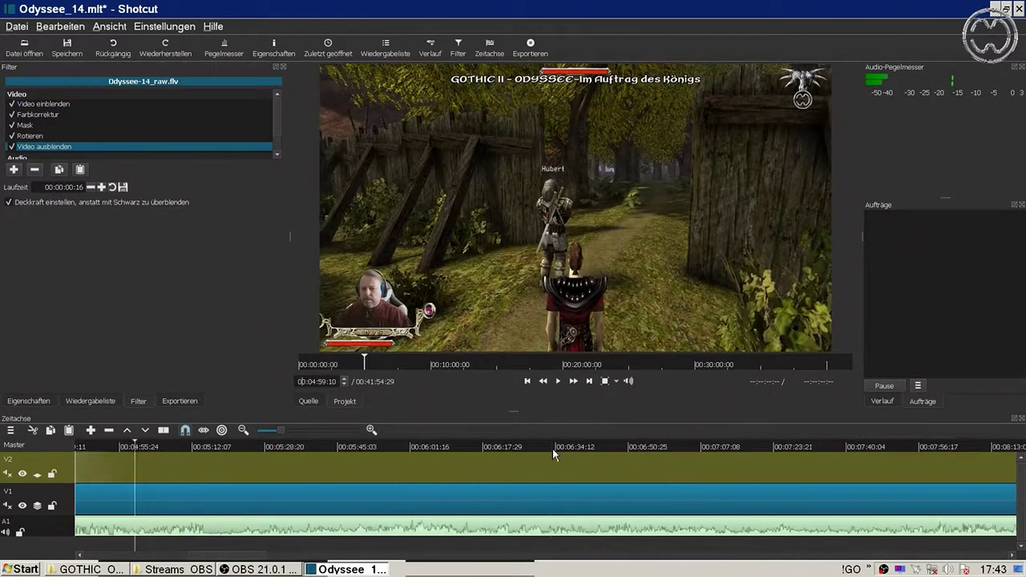
{"action": "left_click", "coordinate": [551, 449]}
{"action": "left_click", "coordinate": [578, 382]}
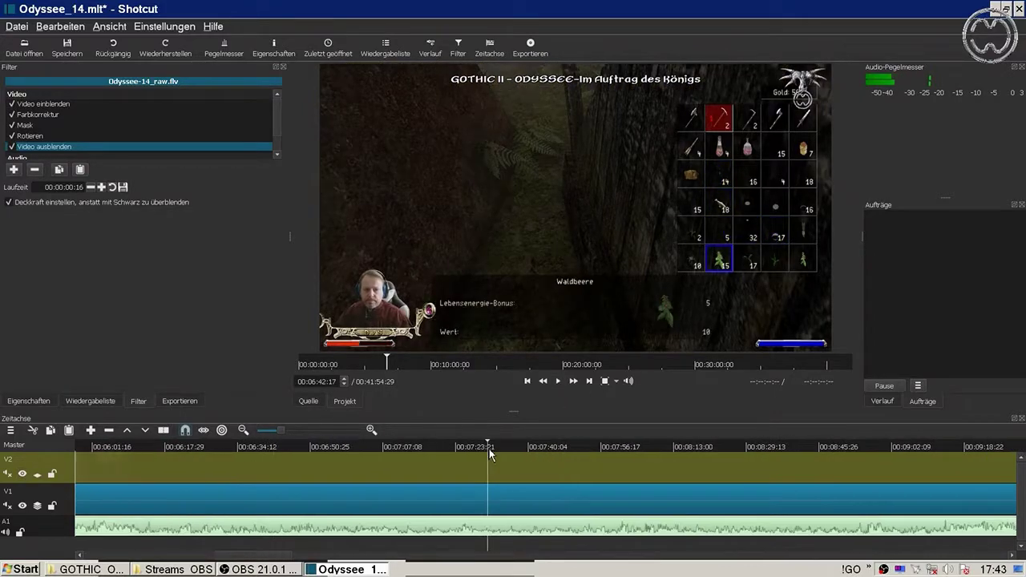
{"action": "left_click", "coordinate": [562, 384]}
Step: Continue scanning the footage between about 00:09:18 and 00:12:16 for a talking passage
{"action": "left_click_drag", "start_coordinate": [253, 554], "coordinate": [351, 559]}
{"action": "left_click", "coordinate": [541, 449]}
{"action": "left_click", "coordinate": [562, 382]}
{"action": "left_click", "coordinate": [562, 382]}
{"action": "left_click", "coordinate": [358, 449]}
{"action": "left_click", "coordinate": [591, 450]}
{"action": "left_click", "coordinate": [559, 384]}
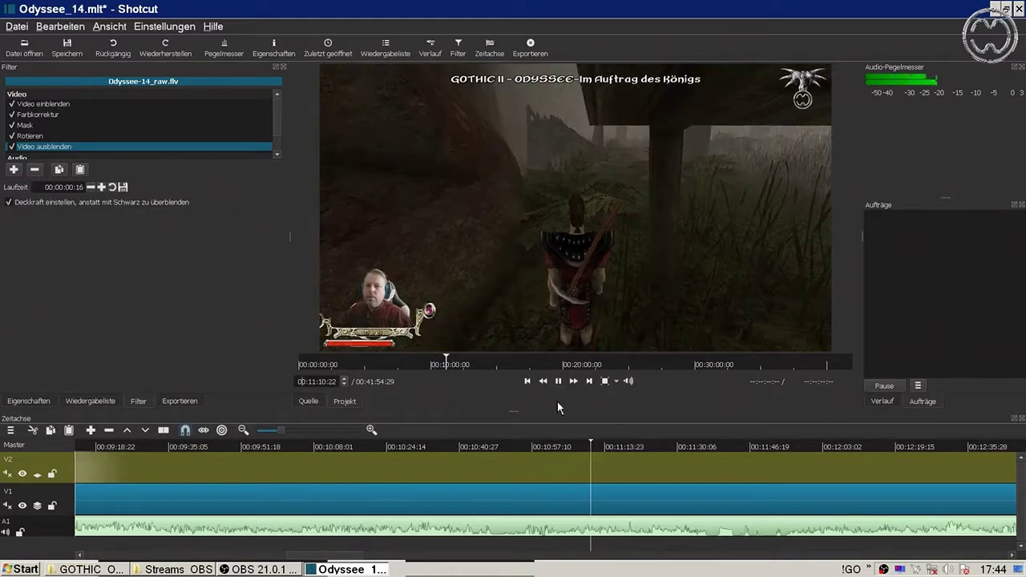
{"action": "left_click", "coordinate": [857, 449]}
{"action": "left_click", "coordinate": [561, 384]}
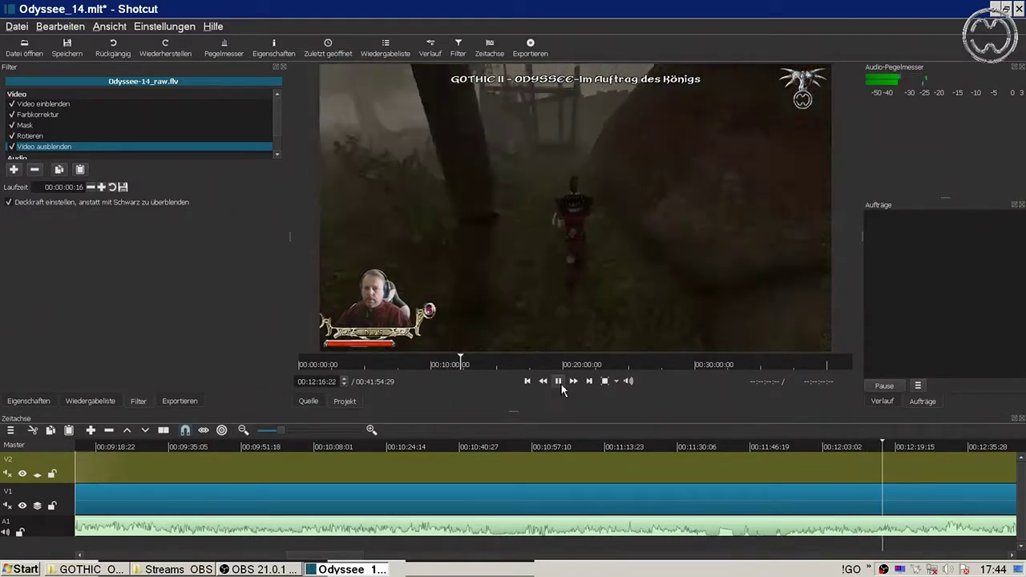
Step: Find the start of the passage by the roofed hut and split the V1 clip at 00:13:17:02
{"action": "left_click", "coordinate": [450, 449]}
{"action": "left_click", "coordinate": [561, 384]}
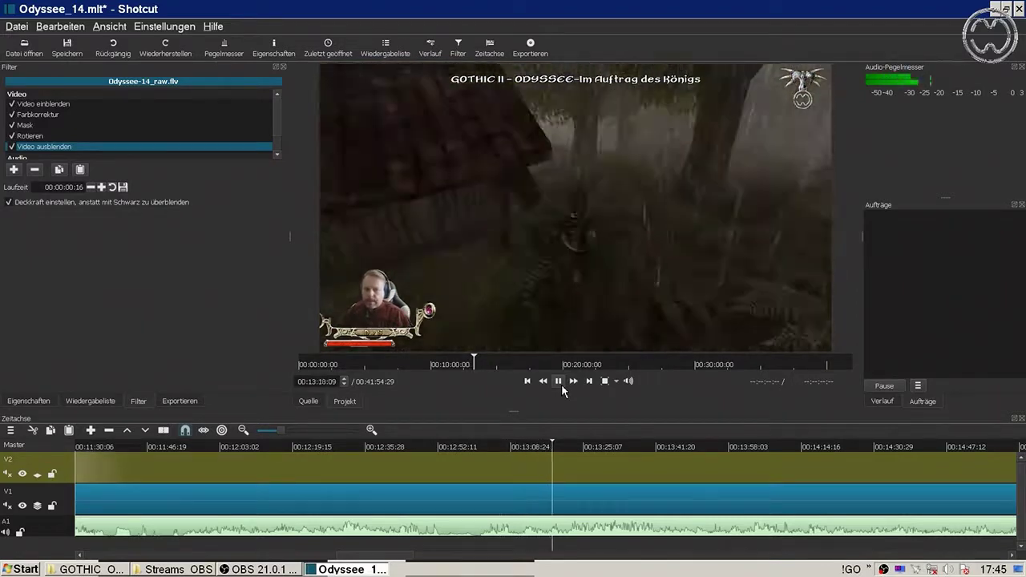
{"action": "right_click", "coordinate": [559, 471]}
{"action": "left_click", "coordinate": [585, 513]}
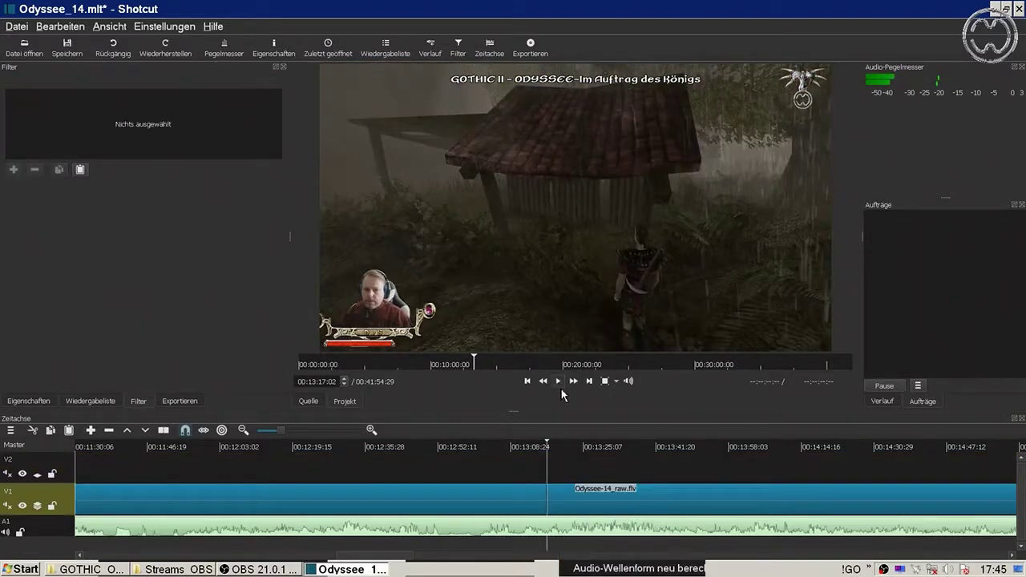
Step: Find the end of the passage, split the V1 clip at 00:13:41:22 and save the project
{"action": "left_click", "coordinate": [561, 387]}
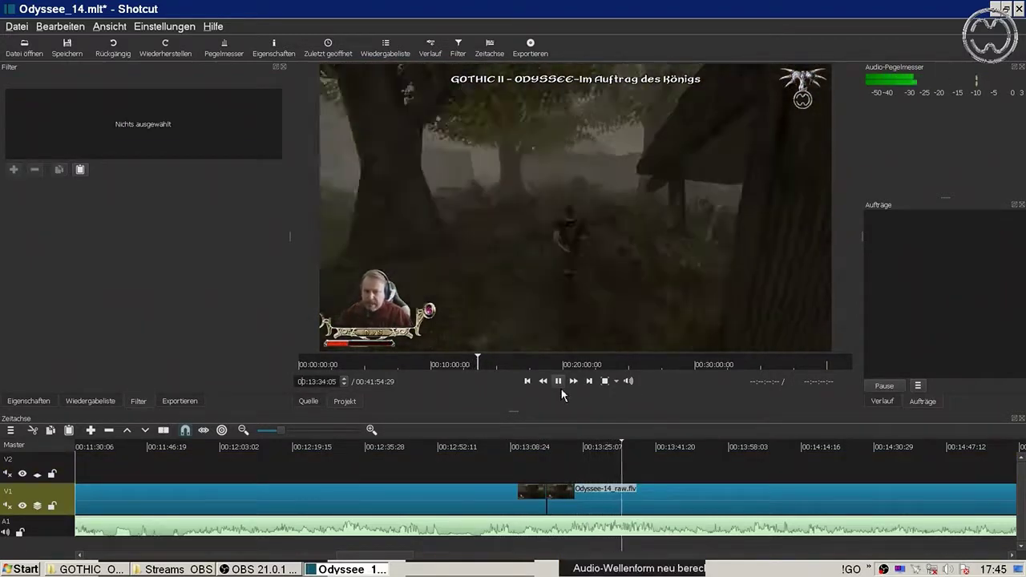
{"action": "left_click", "coordinate": [561, 384]}
{"action": "left_click", "coordinate": [634, 454]}
{"action": "left_click", "coordinate": [559, 381]}
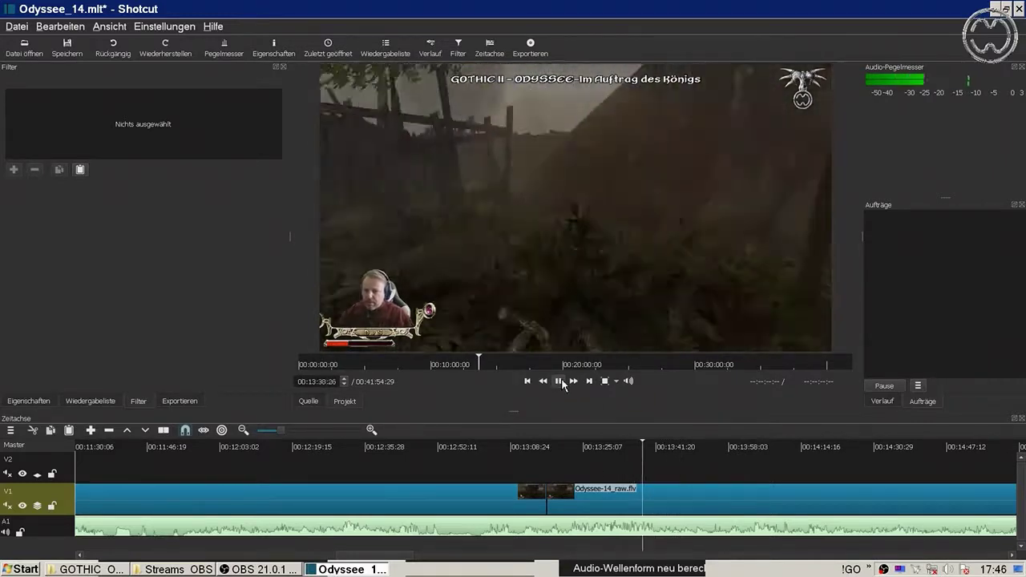
{"action": "left_click", "coordinate": [559, 382]}
{"action": "right_click", "coordinate": [610, 501]}
{"action": "left_click", "coordinate": [637, 550]}
{"action": "key", "text": "ctrl+s"}
{"action": "left_click", "coordinate": [625, 498]}
{"action": "left_click", "coordinate": [79, 169]}
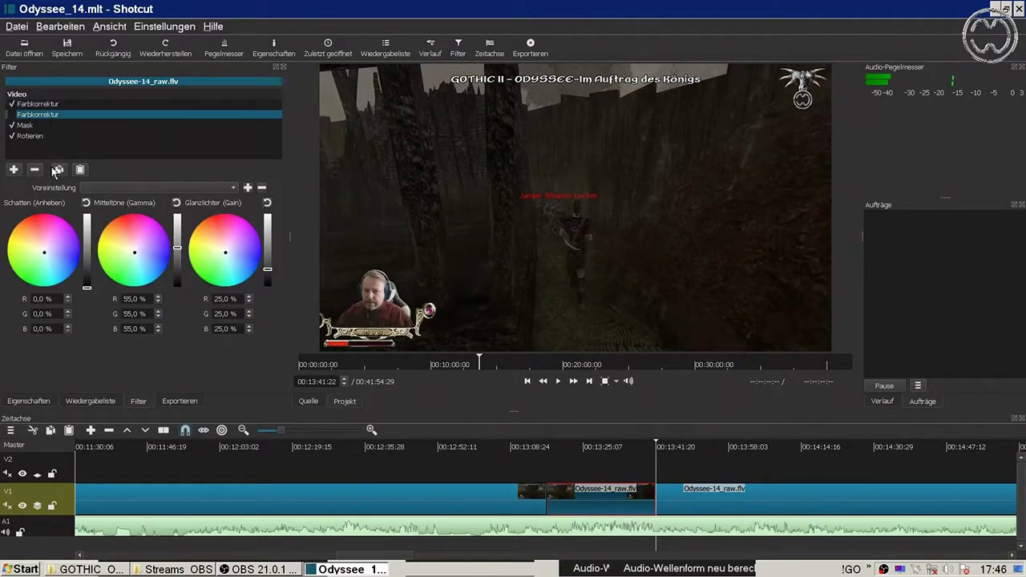
{"action": "left_click", "coordinate": [611, 448]}
{"action": "left_click", "coordinate": [122, 48]}
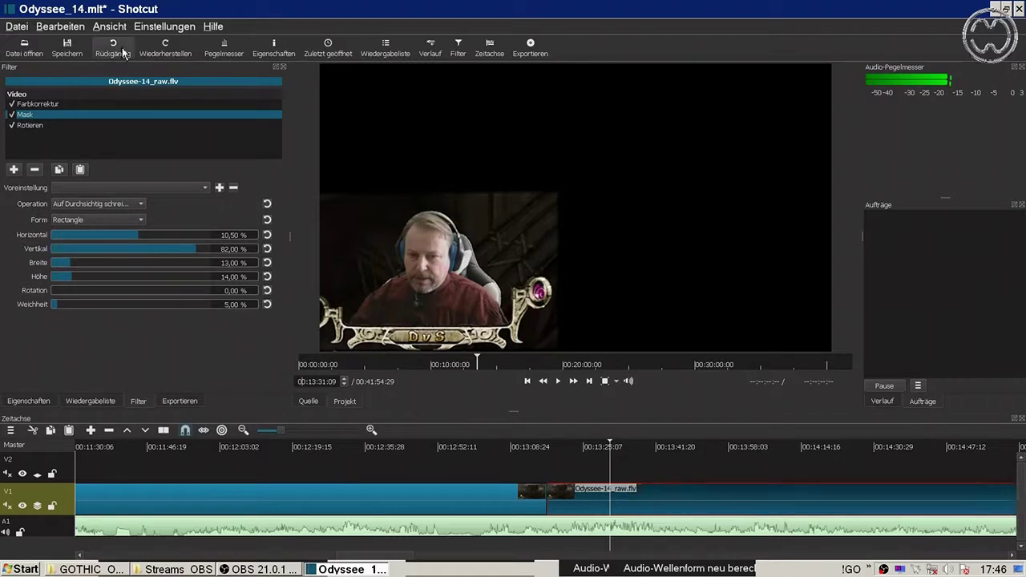
{"action": "left_click", "coordinate": [165, 48]}
{"action": "left_click", "coordinate": [35, 170]}
{"action": "left_click", "coordinate": [35, 170]}
{"action": "left_click", "coordinate": [35, 170]}
{"action": "left_click", "coordinate": [80, 170]}
{"action": "left_click", "coordinate": [25, 114]}
{"action": "left_click", "coordinate": [35, 170]}
{"action": "left_click", "coordinate": [35, 170]}
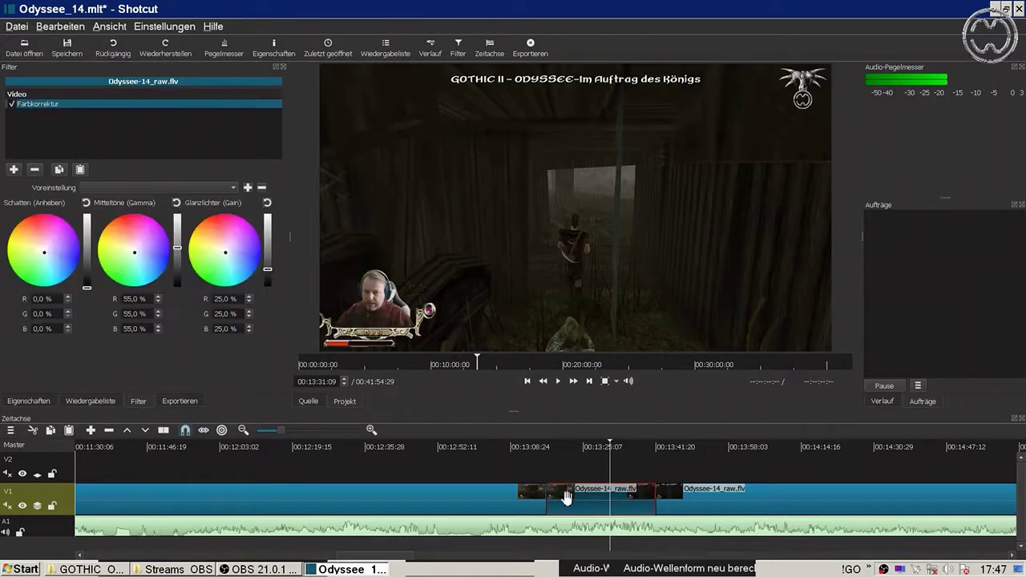
Step: Copy the middle V1 section, lock V1 and A1, and paste the copy on V2 at 00:13:17:02
{"action": "double_click", "coordinate": [566, 497]}
{"action": "left_click", "coordinate": [52, 506]}
{"action": "left_click", "coordinate": [20, 532]}
{"action": "left_click", "coordinate": [577, 469]}
{"action": "key", "text": "ctrl+v"}
Step: Paste the mask and rotate filters onto the middle V2 clip, remove the duplicate disabled colour correction and play it back
{"action": "left_click", "coordinate": [597, 455]}
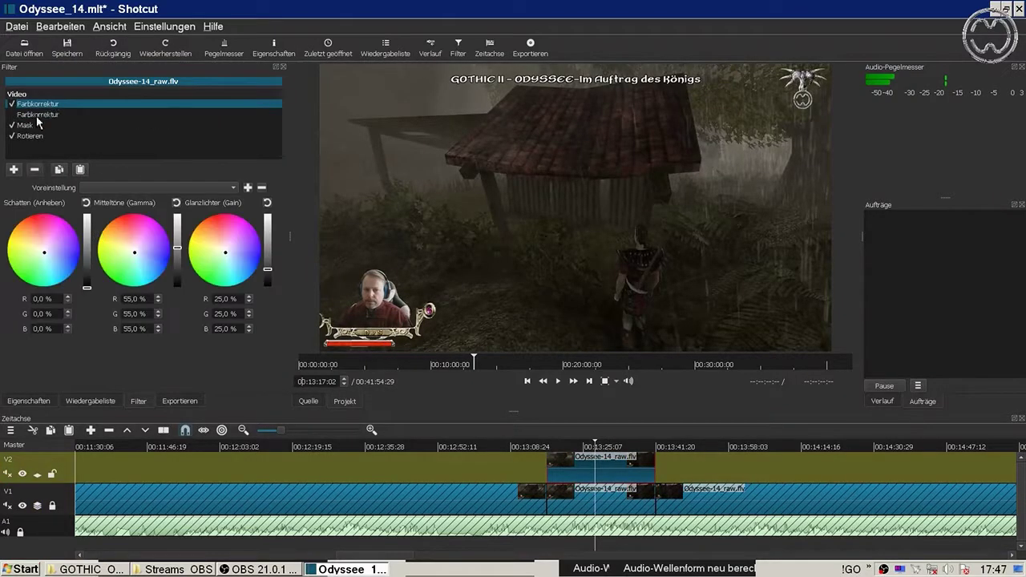
{"action": "left_click", "coordinate": [559, 383]}
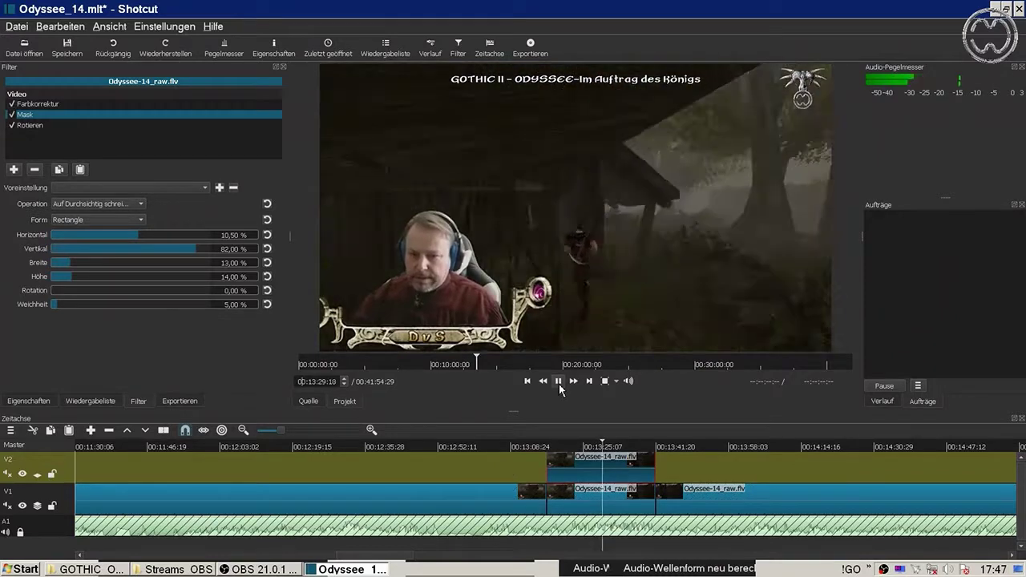
{"action": "left_click", "coordinate": [558, 384]}
Step: Add a short fade-in and a short fade-out to the middle V2 facecam clip
{"action": "left_click", "coordinate": [371, 430]}
{"action": "left_click_drag", "start_coordinate": [360, 555], "coordinate": [395, 555]}
{"action": "left_click_drag", "start_coordinate": [245, 456], "coordinate": [260, 463]}
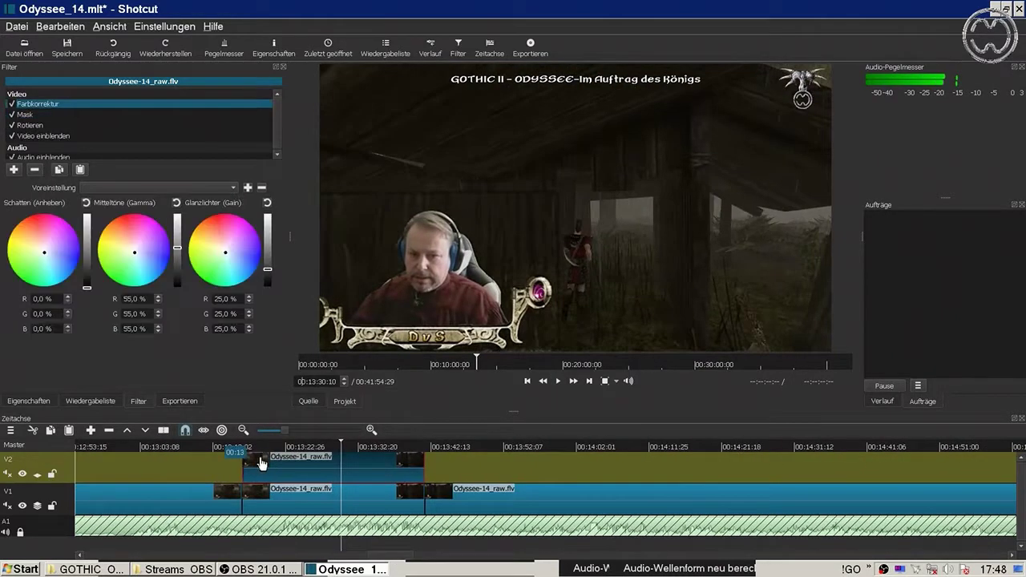
{"action": "left_click_drag", "start_coordinate": [421, 455], "coordinate": [411, 463]}
Step: Make the middle V2 clip's video fade-in and fade-out last 15 frames and adjust opacity instead of fading with black
{"action": "left_click", "coordinate": [526, 381]}
{"action": "left_click", "coordinate": [43, 136]}
{"action": "left_click", "coordinate": [10, 202]}
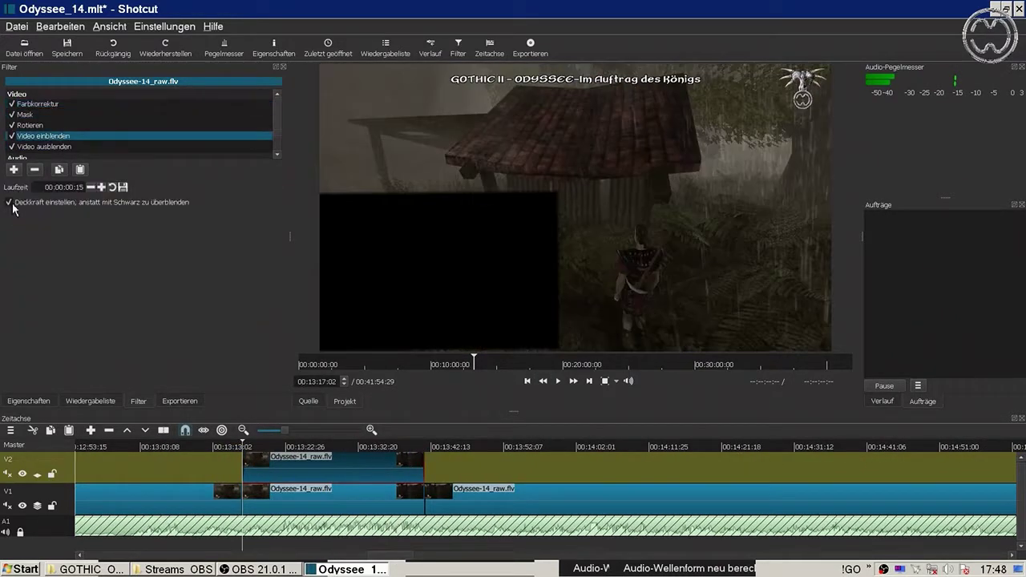
{"action": "left_click", "coordinate": [32, 146]}
{"action": "left_click", "coordinate": [10, 202]}
Step: Remove the audio fade-in and audio fade-out filters from the middle V2 clip
{"action": "left_click", "coordinate": [589, 381]}
{"action": "left_click", "coordinate": [278, 146]}
{"action": "left_click_drag", "start_coordinate": [282, 142], "coordinate": [281, 138]}
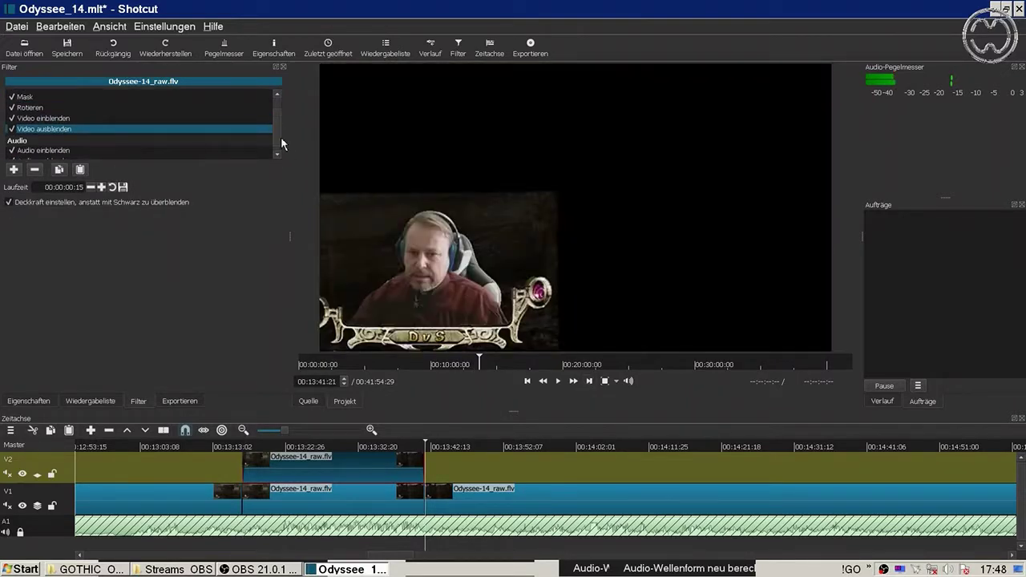
{"action": "left_click", "coordinate": [48, 150]}
{"action": "left_click", "coordinate": [34, 170]}
{"action": "left_click", "coordinate": [34, 169]}
Step: Check both video fade filters and play back the middle V2 clip from about 00:13:34 to its end
{"action": "left_click", "coordinate": [57, 136]}
{"action": "left_click", "coordinate": [57, 147]}
{"action": "left_click", "coordinate": [370, 447]}
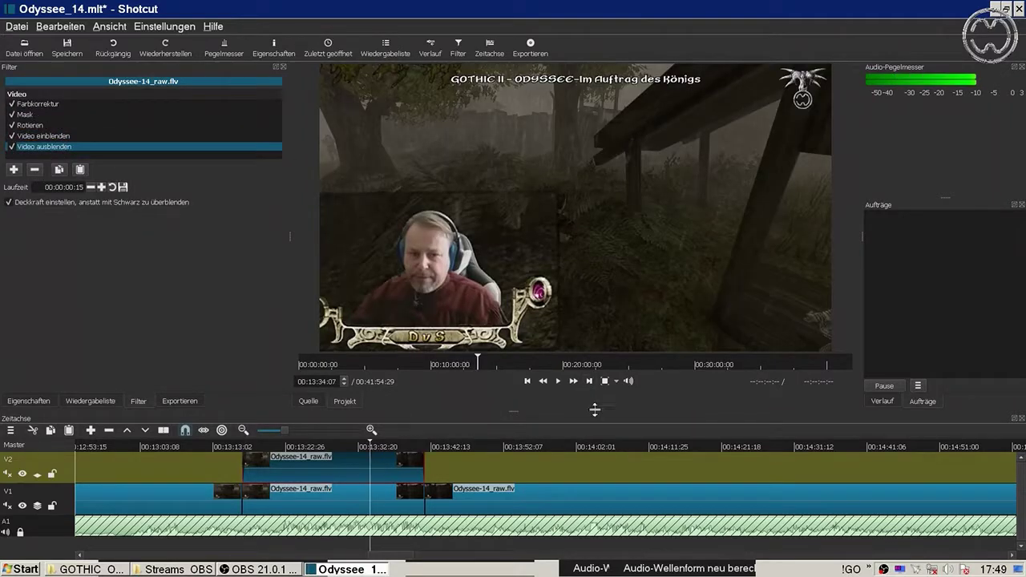
{"action": "left_click", "coordinate": [558, 381]}
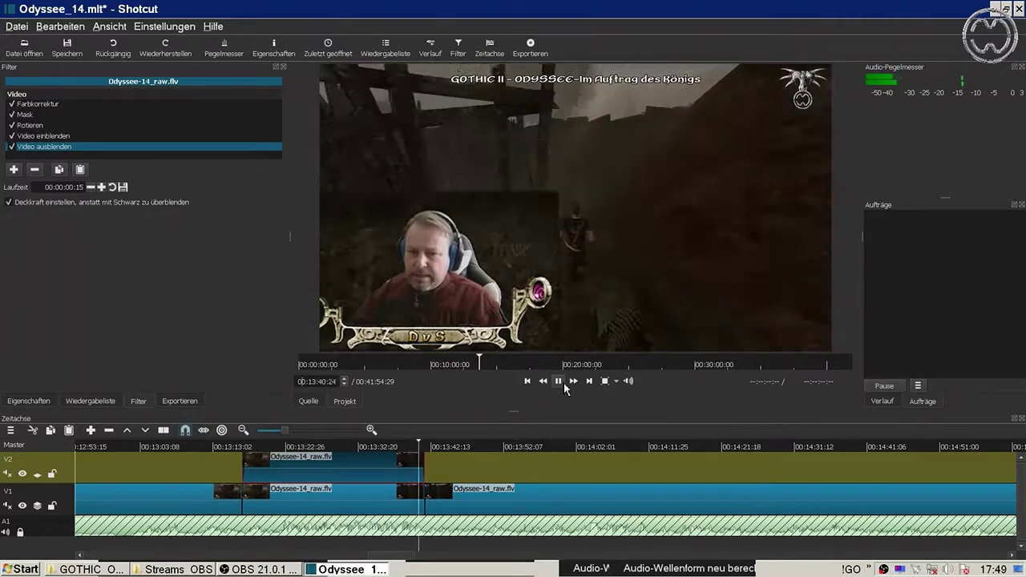
Step: Delete the facecam clip at 00:13:17 from track V2
{"action": "left_click", "coordinate": [525, 487]}
{"action": "left_click", "coordinate": [509, 450]}
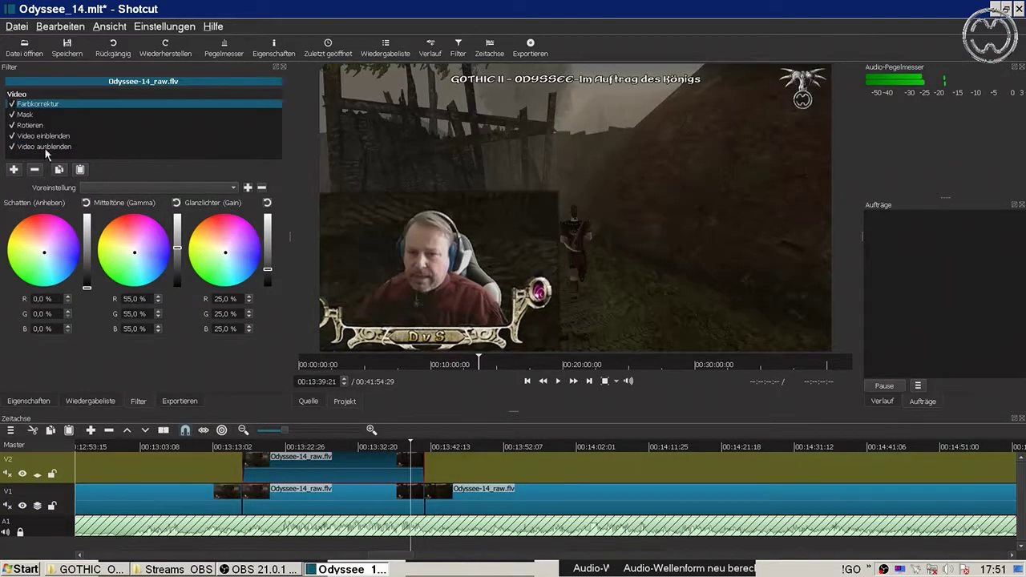
{"action": "key", "text": "Delete"}
{"action": "left_click", "coordinate": [388, 446]}
Step: Find the start of the closing talk near the end of the episode and split the V1 clip at 00:40:37:21
{"action": "left_click_drag", "start_coordinate": [389, 555], "coordinate": [985, 554]}
{"action": "scroll", "coordinate": [912, 454], "scroll_direction": "up", "scroll_amount": 1}
{"action": "left_click", "coordinate": [937, 450]}
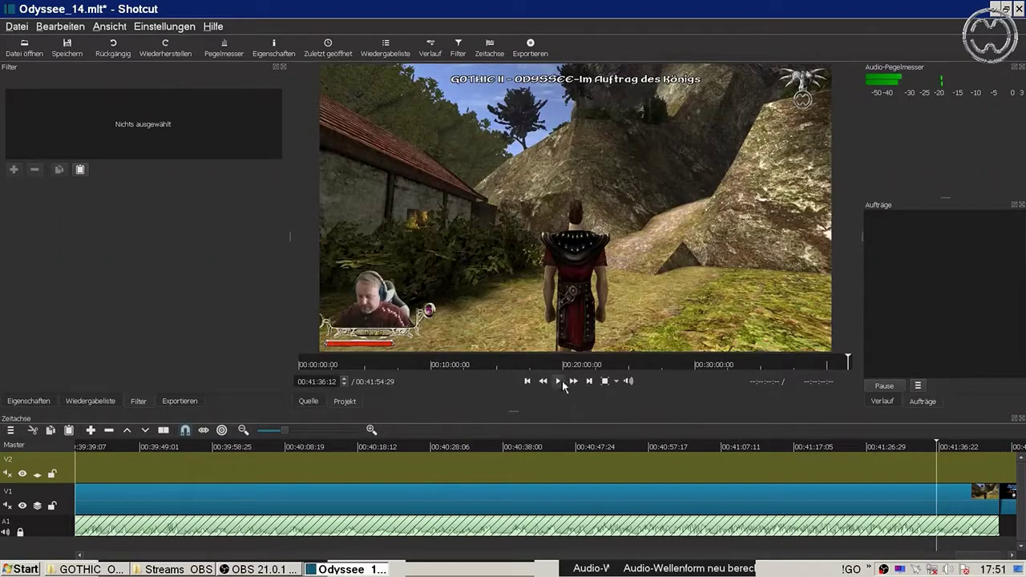
{"action": "left_click", "coordinate": [559, 381]}
{"action": "left_click", "coordinate": [797, 453]}
{"action": "left_click", "coordinate": [558, 381]}
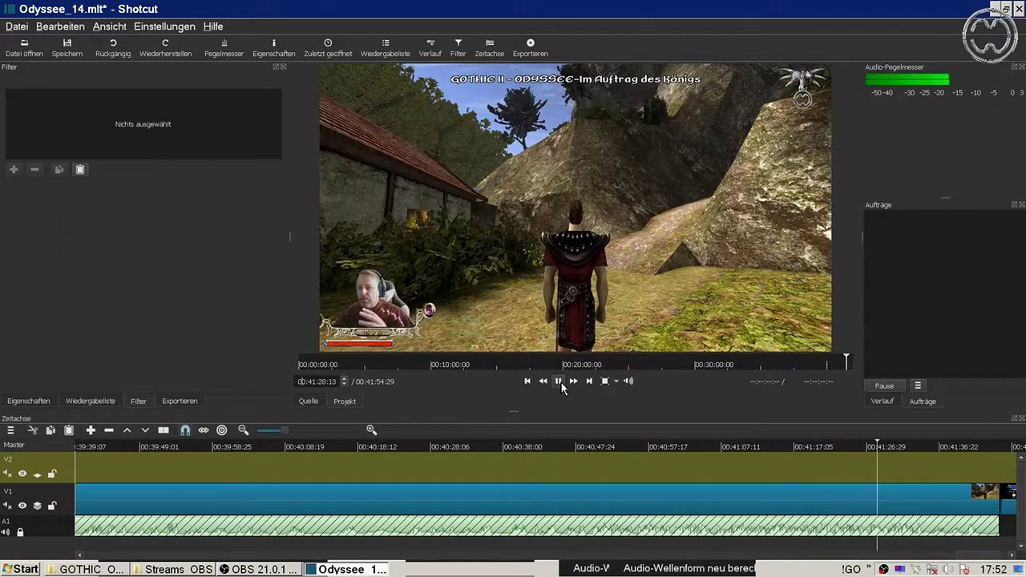
{"action": "left_click", "coordinate": [697, 449]}
{"action": "left_click", "coordinate": [483, 449]}
{"action": "left_click", "coordinate": [560, 382]}
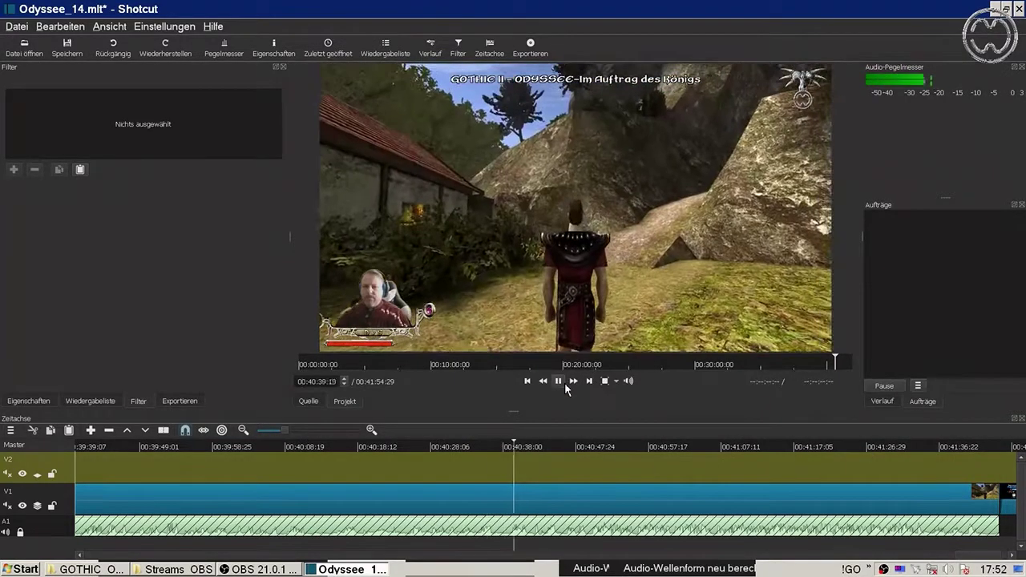
{"action": "left_click", "coordinate": [501, 449]}
{"action": "left_click", "coordinate": [519, 498]}
{"action": "key", "text": "s"}
Step: Copy the closing V1 section, lock V1, and paste the copy on V2 at 00:40:37:21 with the facecam filters
{"action": "left_click", "coordinate": [551, 500]}
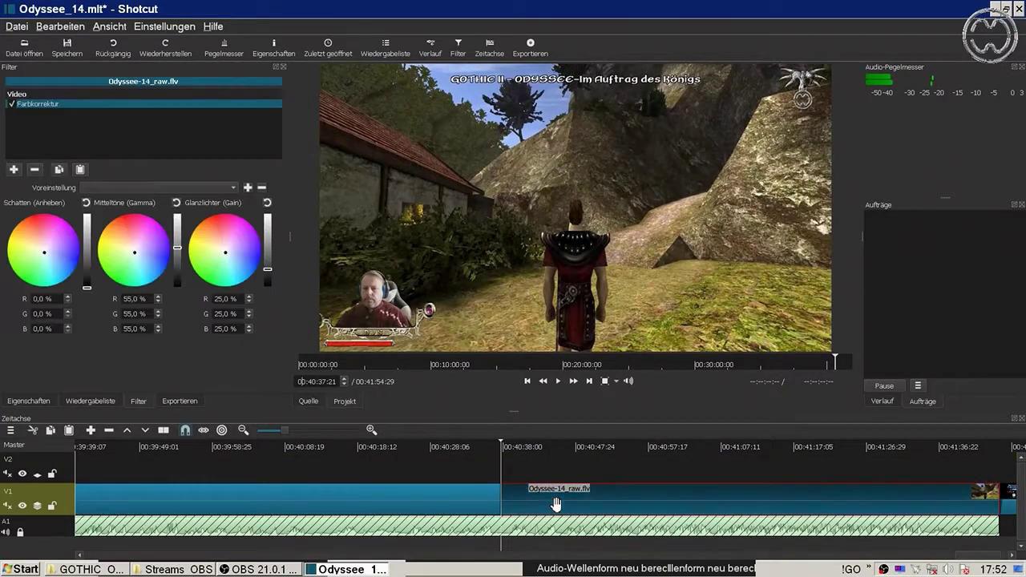
{"action": "left_click", "coordinate": [52, 505]}
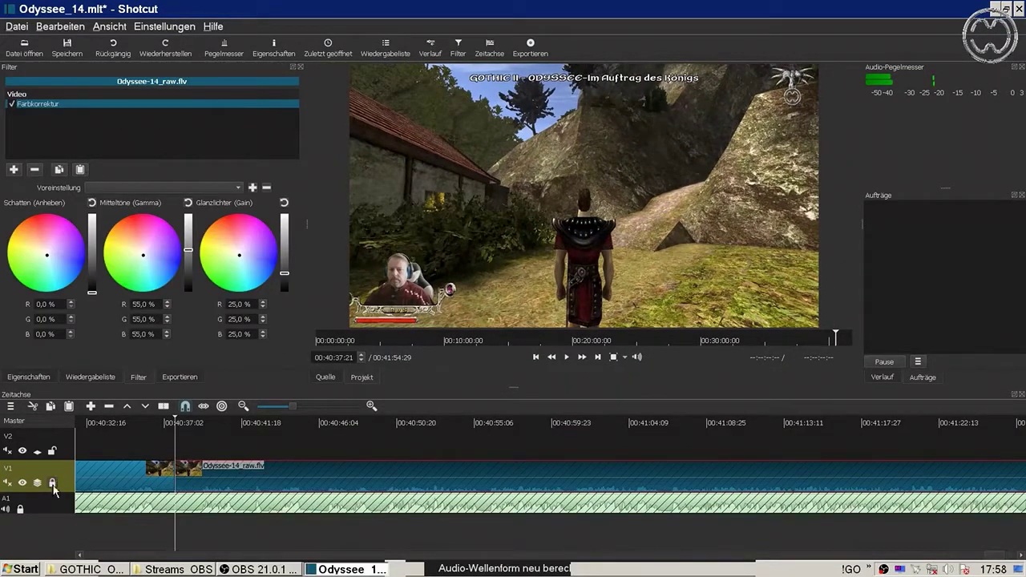
{"action": "left_click", "coordinate": [70, 457]}
{"action": "key", "text": "ctrl+v"}
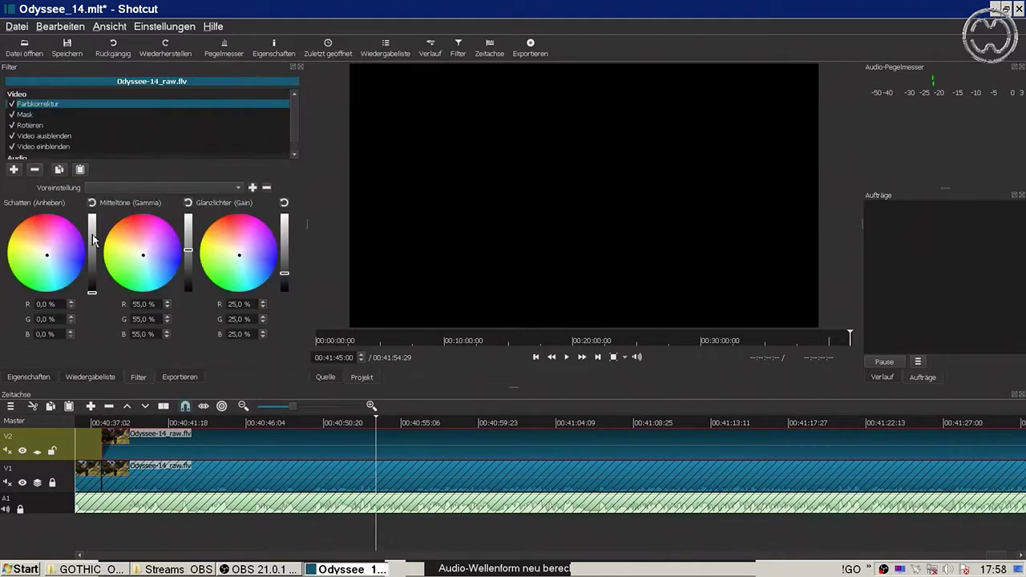
Step: Make the closing V2 clip's video fade-in last 1 second and adjust opacity instead of fading with black
{"action": "left_click", "coordinate": [44, 147]}
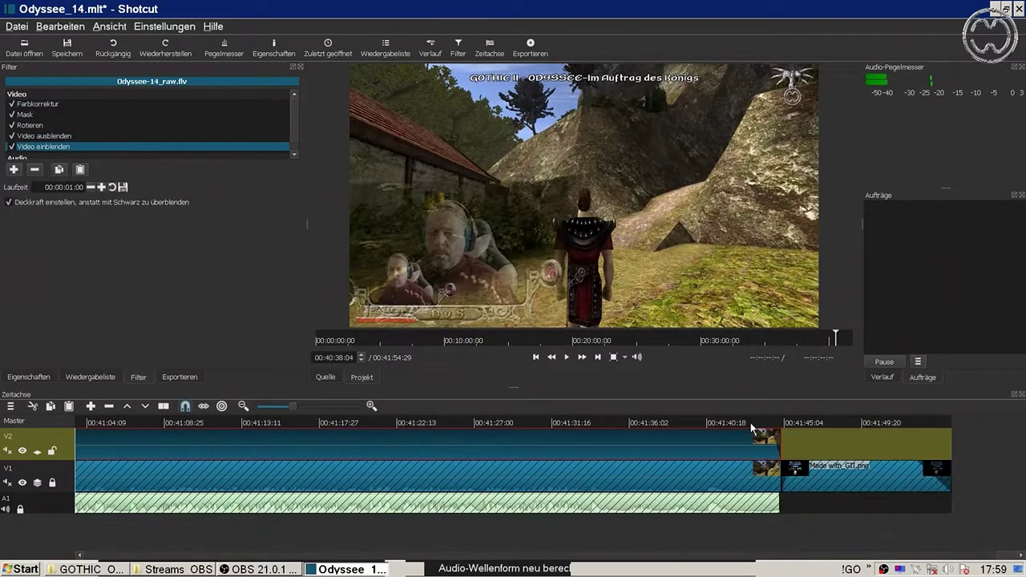
Step: Play to the end of the closing talk, split the V2 clip at 00:41:41:26 and delete the remainder
{"action": "left_click", "coordinate": [566, 356]}
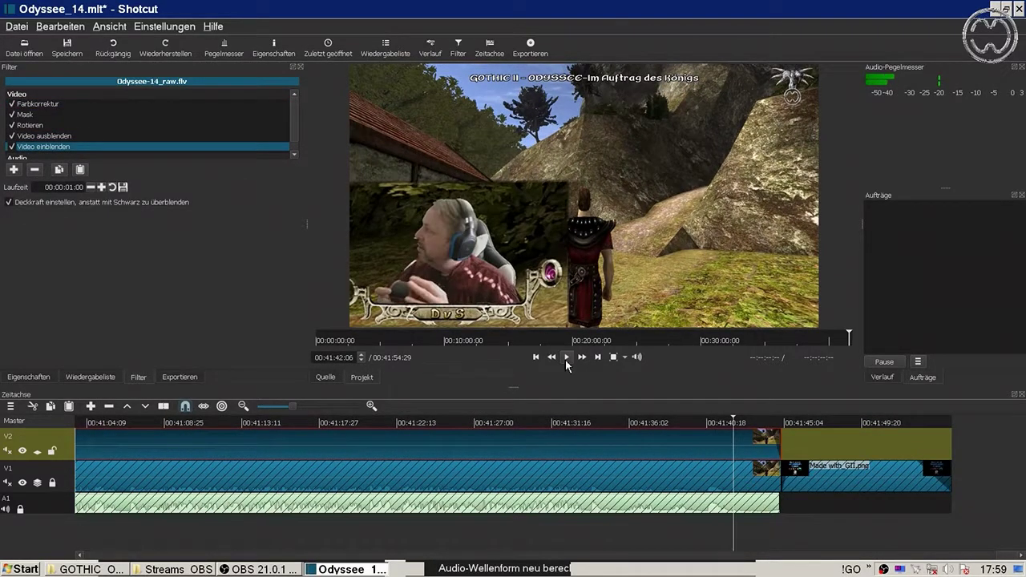
{"action": "left_click", "coordinate": [728, 421]}
{"action": "right_click", "coordinate": [723, 443]}
{"action": "left_click", "coordinate": [762, 503]}
{"action": "left_click", "coordinate": [746, 449]}
{"action": "key", "text": "Delete"}
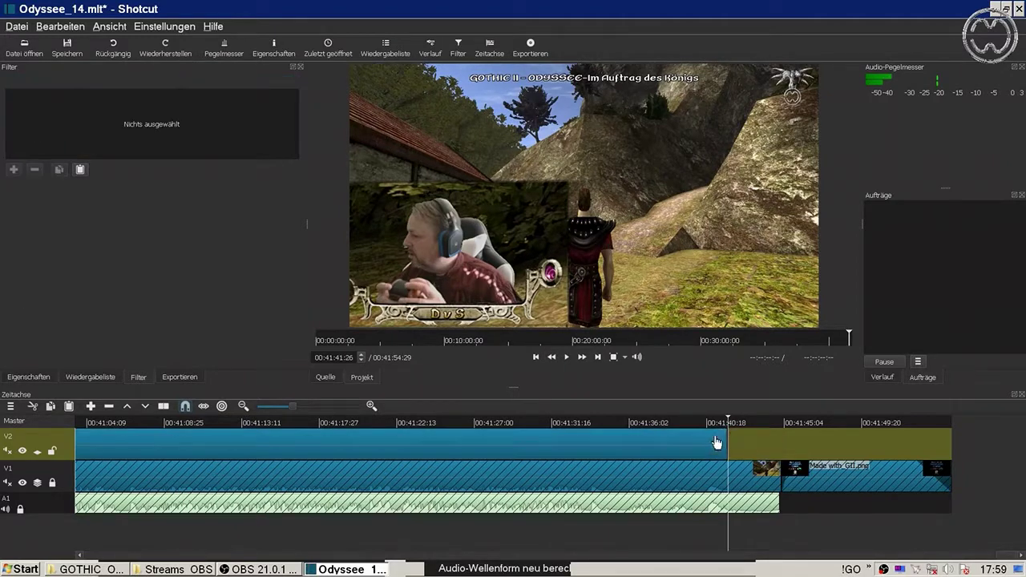
Step: Unlock V1 and A1, fade out the end of the last gameplay section before the credits image, and preview the transition
{"action": "left_click", "coordinate": [56, 489]}
{"action": "key", "text": "ctrl+s"}
{"action": "left_click", "coordinate": [52, 483]}
{"action": "left_click_drag", "start_coordinate": [779, 465], "coordinate": [756, 470]}
{"action": "left_click", "coordinate": [682, 423]}
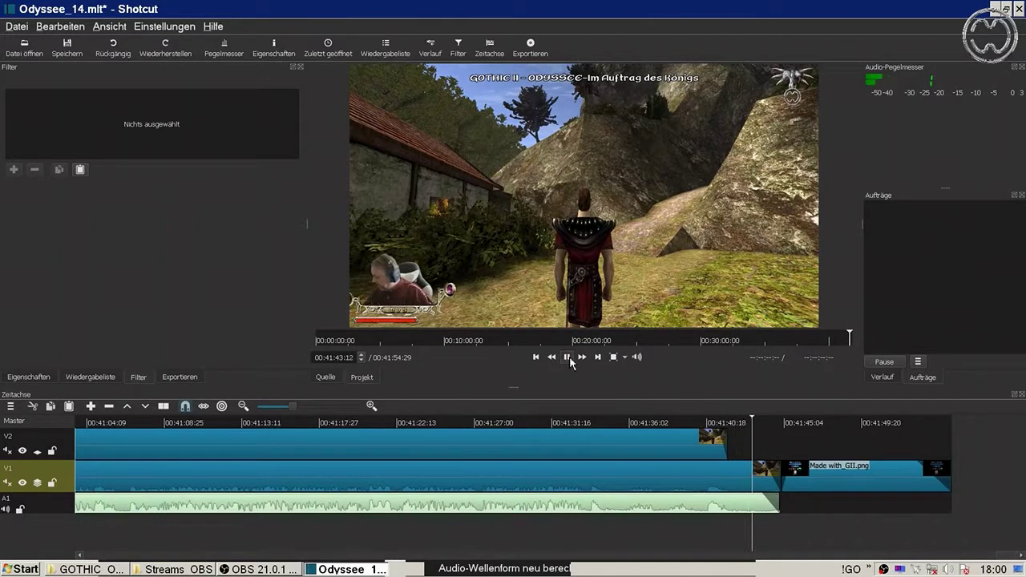
{"action": "left_click", "coordinate": [569, 360]}
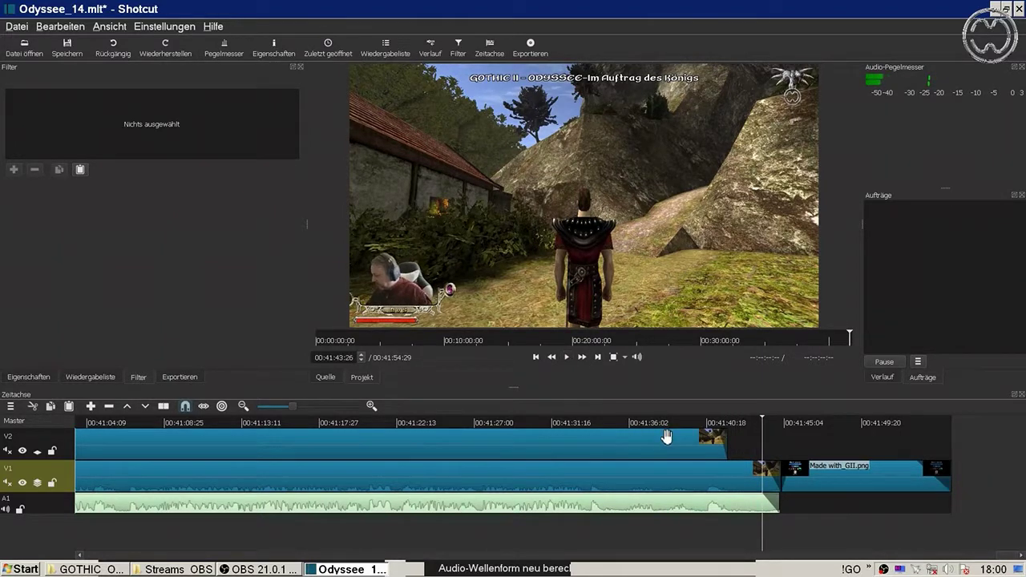
Step: Make the closing V2 clip's 15-frame video fade-out adjust opacity instead of fading with black, and play through to the end
{"action": "left_click", "coordinate": [712, 436]}
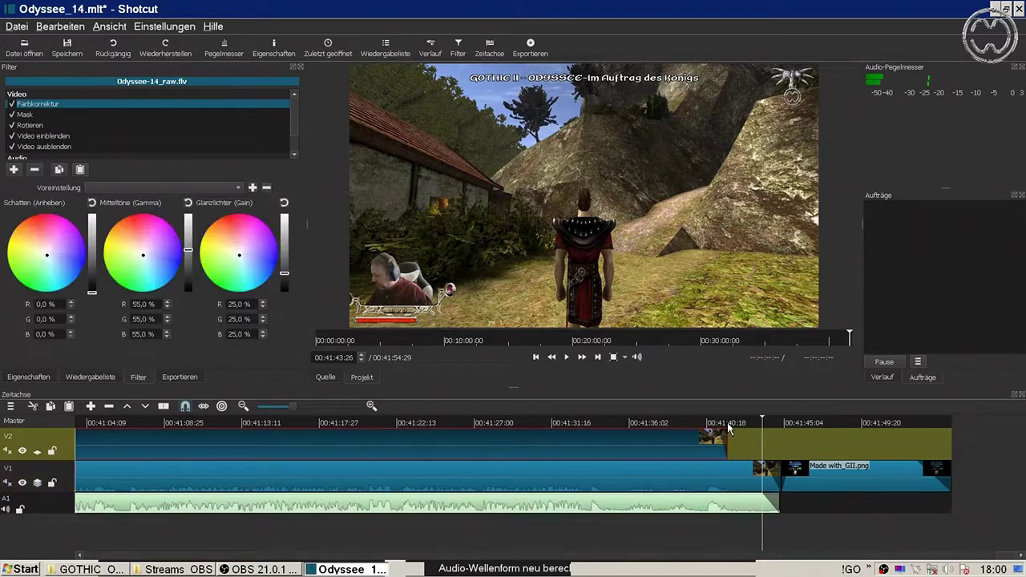
{"action": "left_click", "coordinate": [728, 427]}
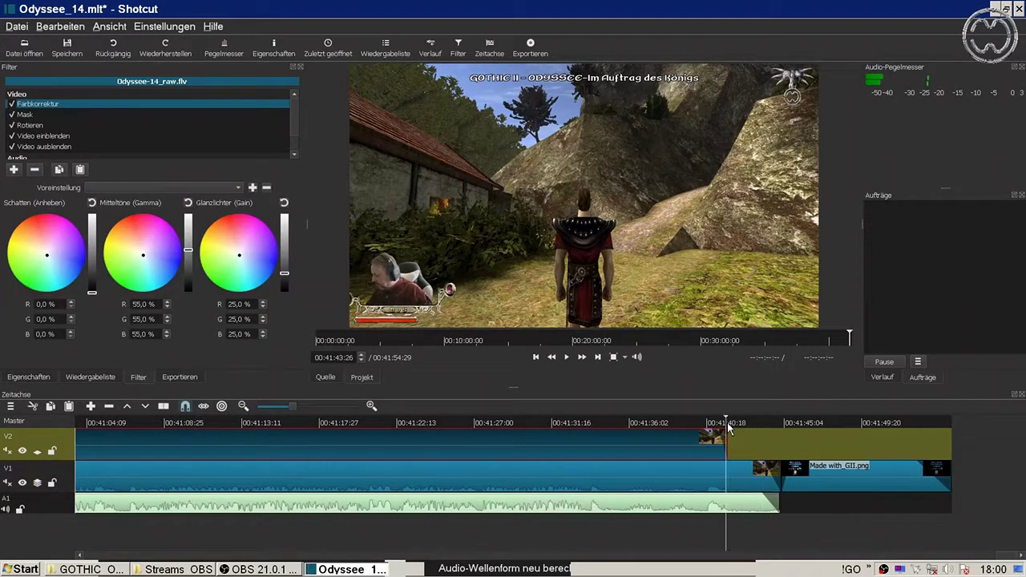
{"action": "left_click", "coordinate": [60, 149]}
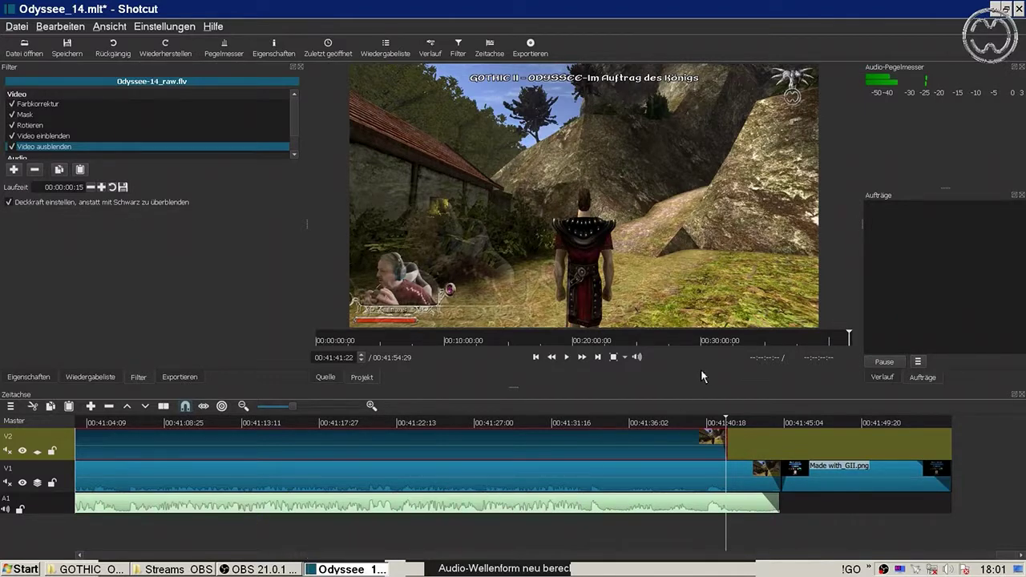
{"action": "left_click", "coordinate": [568, 359]}
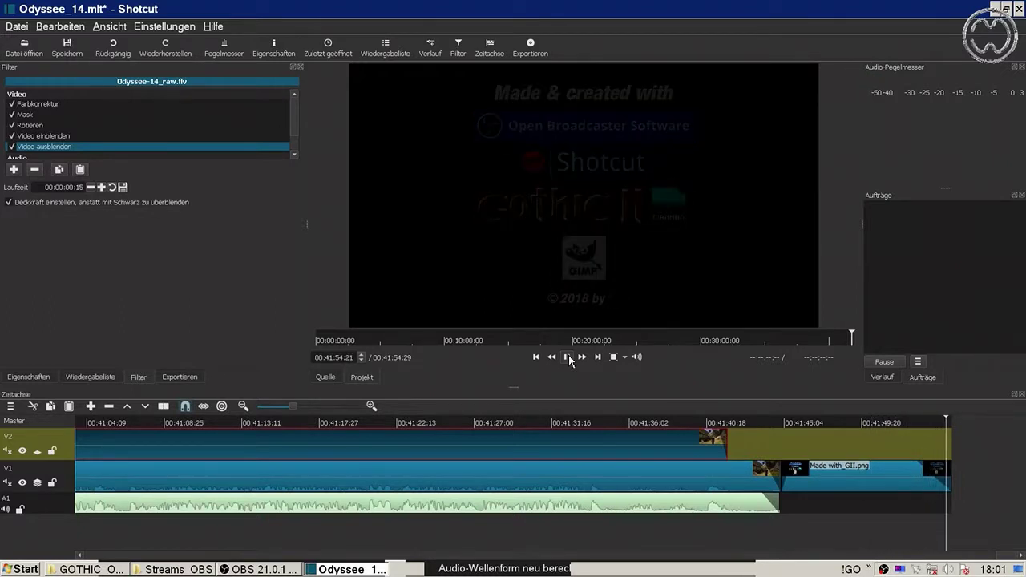
Step: Return the playhead to the start of the timeline and save the project
{"action": "left_click", "coordinate": [346, 359]}
{"action": "type", "text": "0"}
{"action": "key", "text": "Return"}
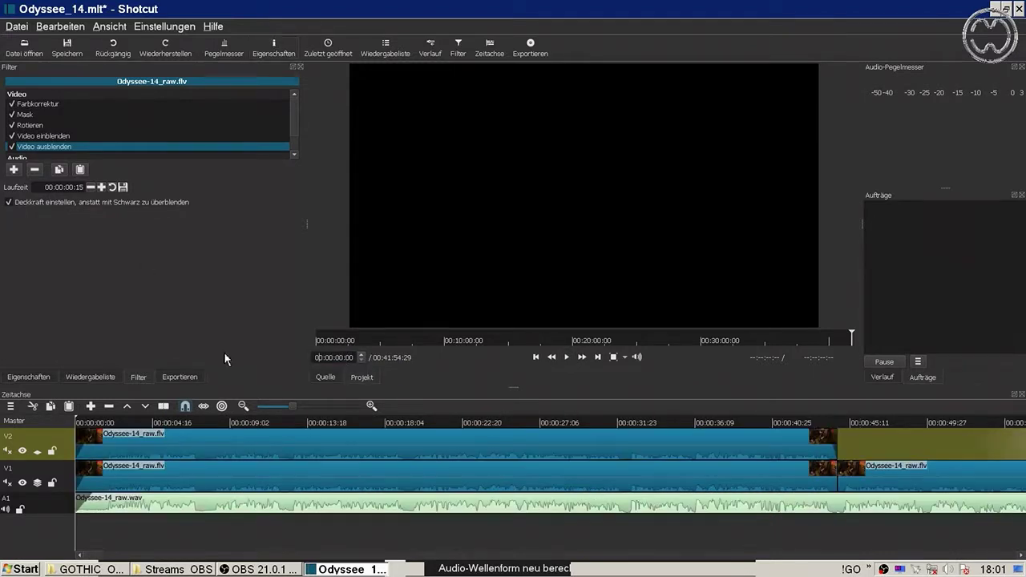
{"action": "key", "text": "ctrl+s"}
Step: Set the export video codec to h264_nvenc with a constant bitrate (CBR) of 6M bps
{"action": "left_click", "coordinate": [179, 377]}
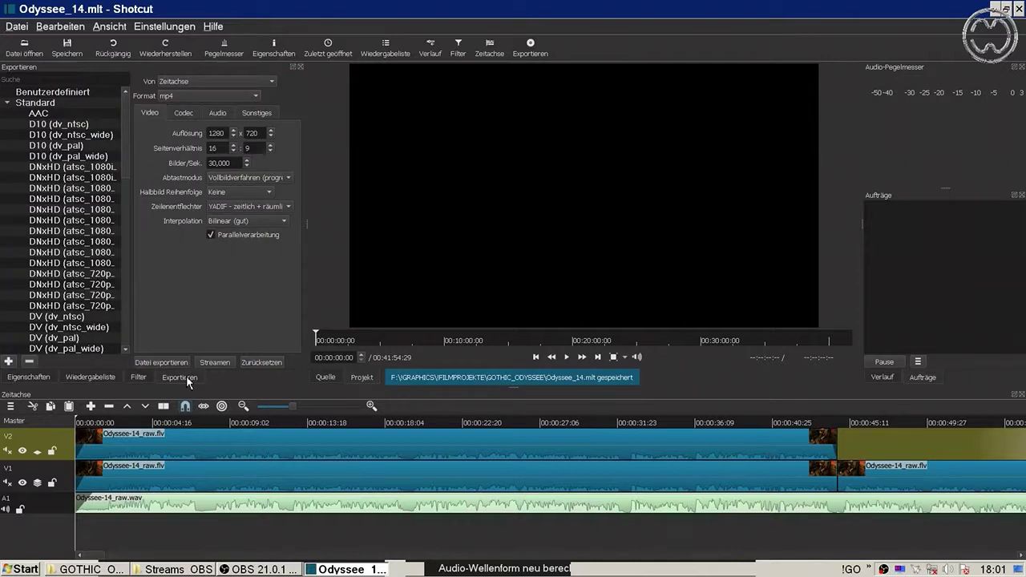
{"action": "left_click", "coordinate": [182, 115]}
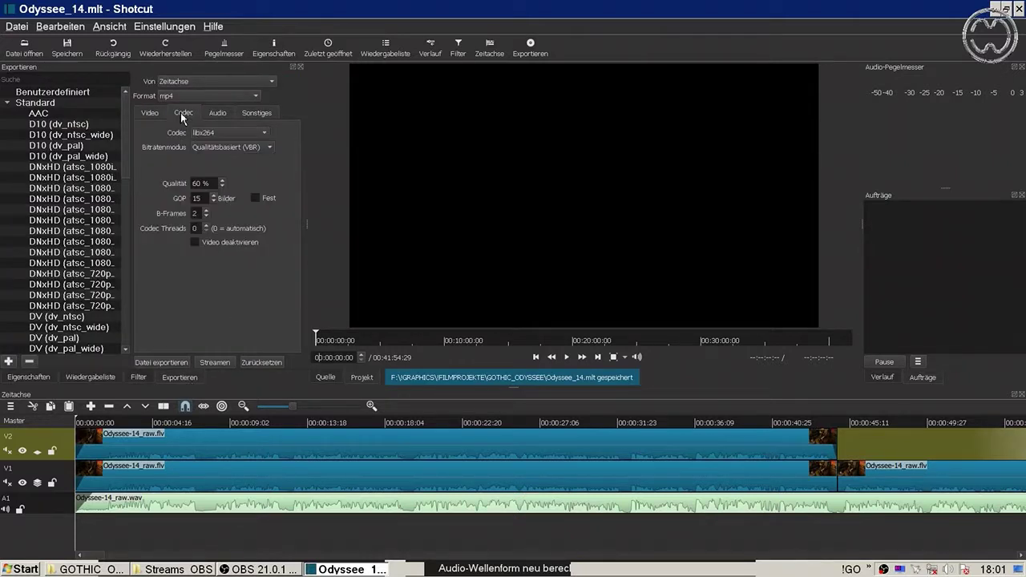
{"action": "left_click", "coordinate": [215, 134]}
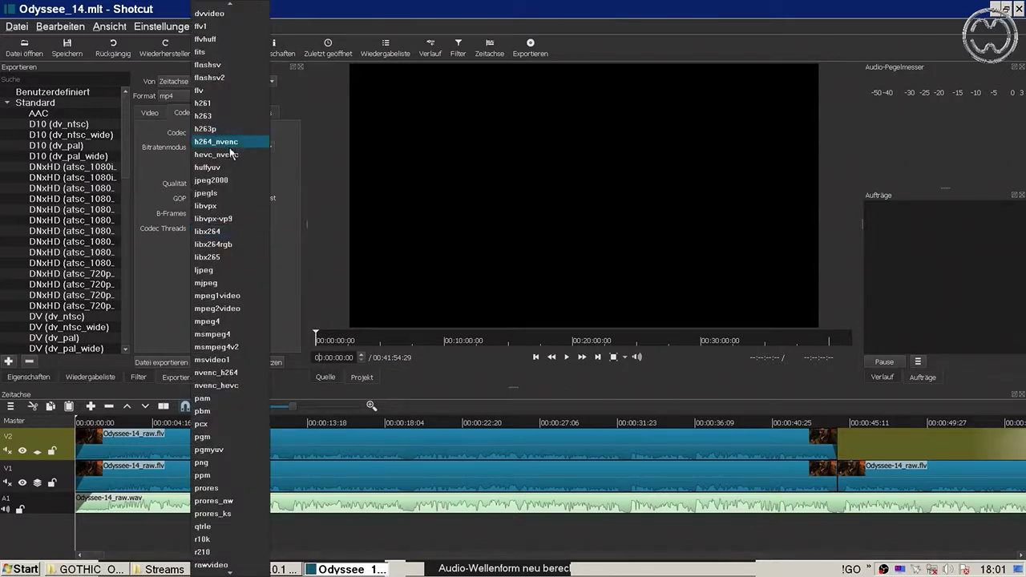
{"action": "left_click", "coordinate": [216, 142]}
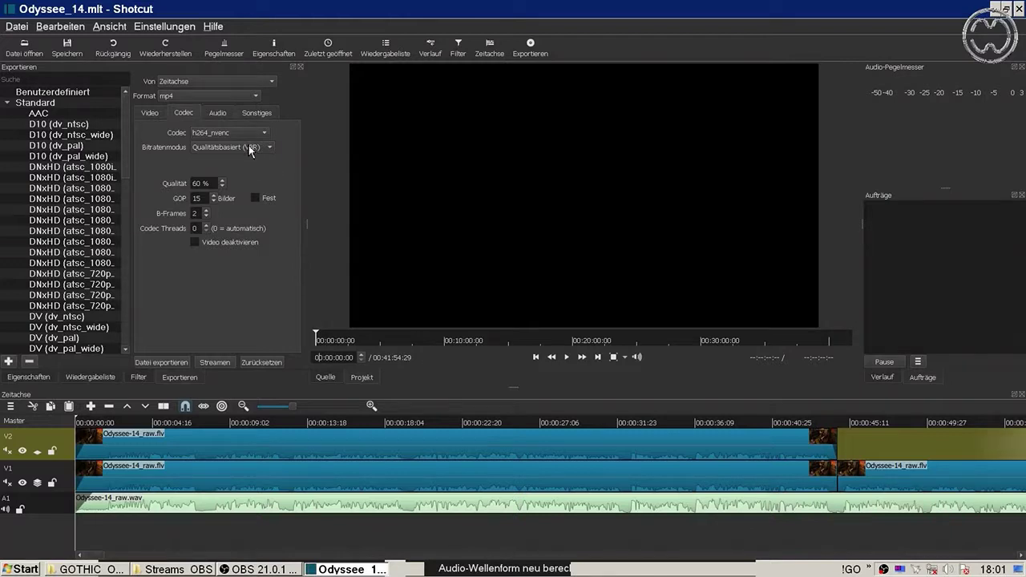
{"action": "left_click", "coordinate": [250, 149]}
{"action": "left_click", "coordinate": [248, 136]}
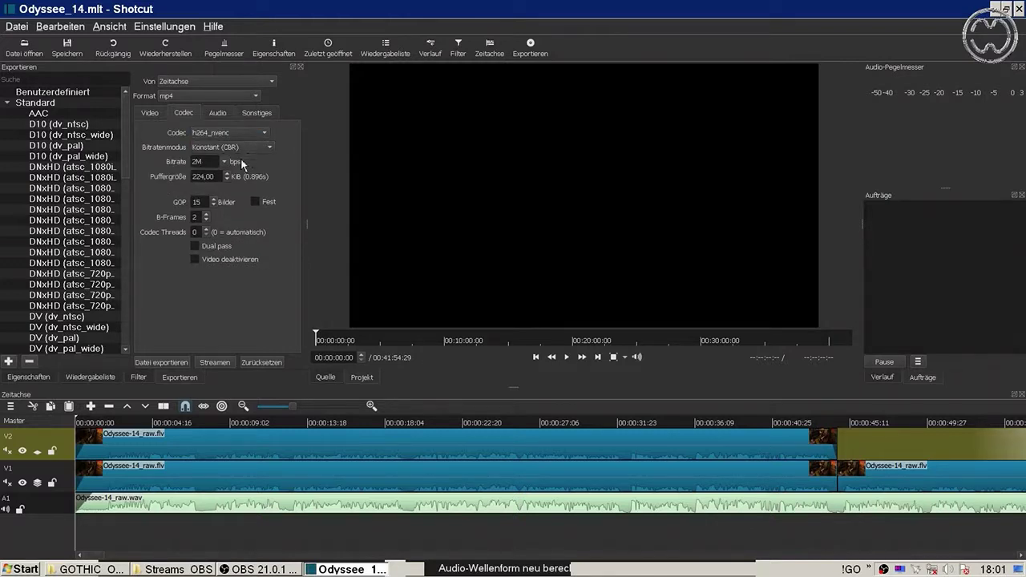
{"action": "left_click", "coordinate": [227, 164]}
{"action": "left_click_drag", "start_coordinate": [230, 194], "coordinate": [231, 212]}
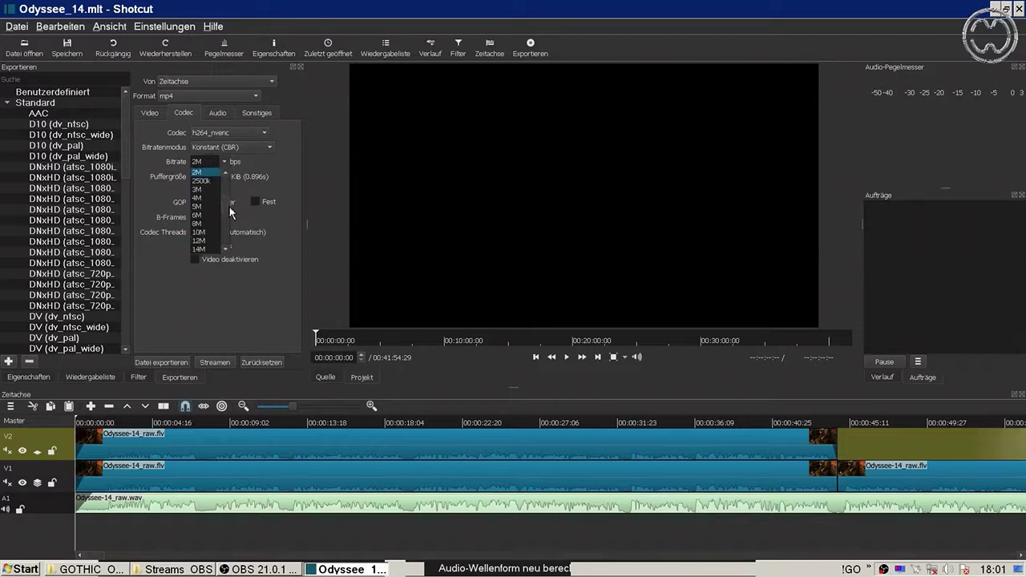
{"action": "left_click", "coordinate": [212, 215]}
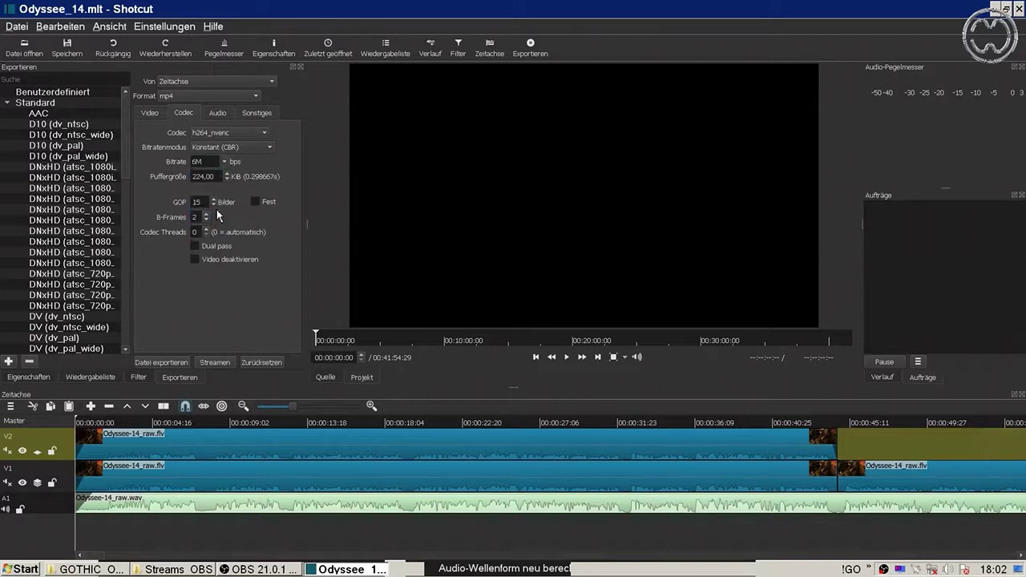
Step: Set the export audio to a 44100 Hz sample rate and 128k bps, and export the timeline as Odyssee_14.mp4
{"action": "left_click", "coordinate": [222, 116]}
{"action": "left_click", "coordinate": [222, 133]}
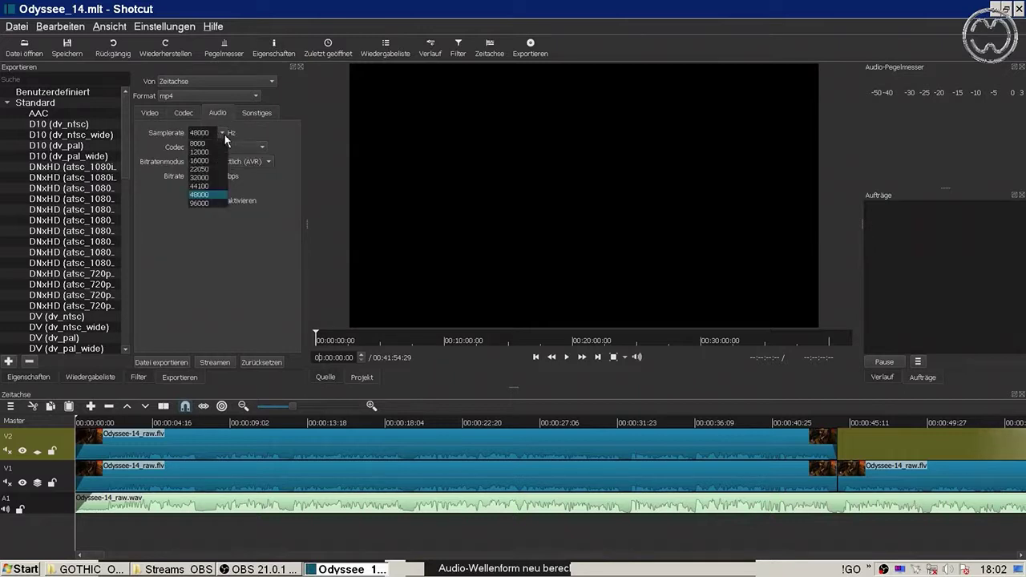
{"action": "left_click", "coordinate": [204, 186]}
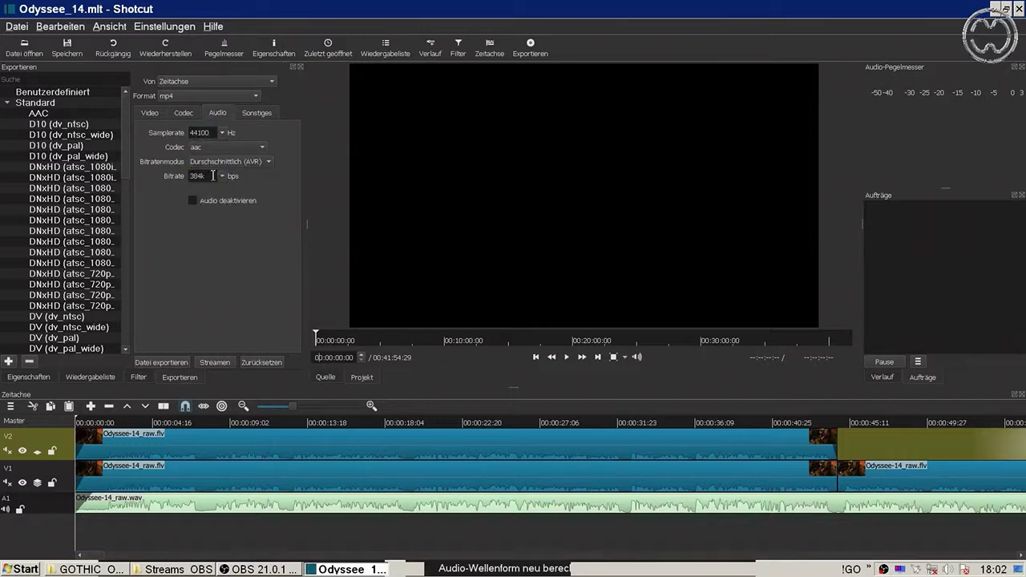
{"action": "left_click", "coordinate": [222, 176]}
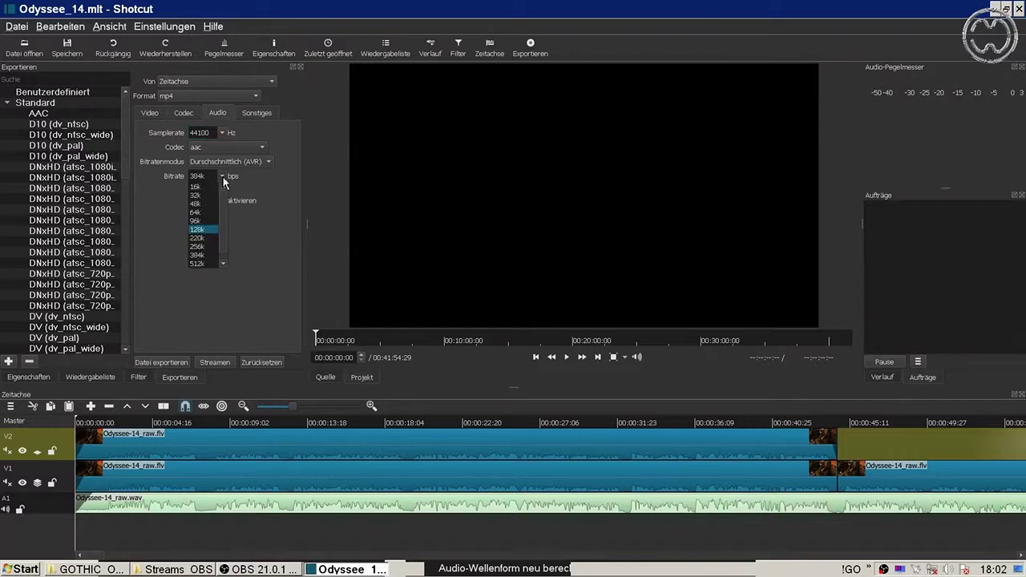
{"action": "left_click", "coordinate": [198, 229]}
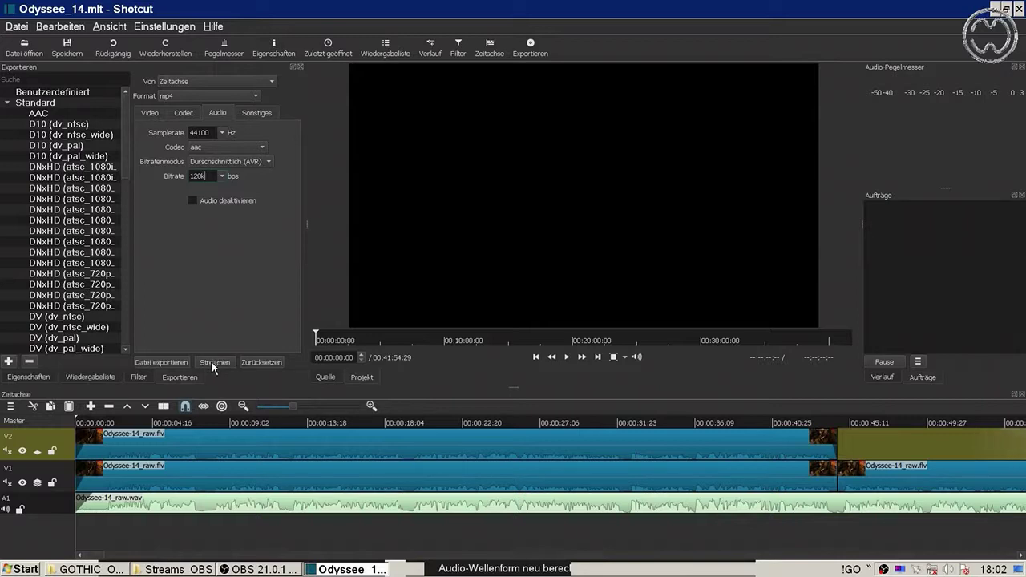
{"action": "left_click", "coordinate": [177, 363]}
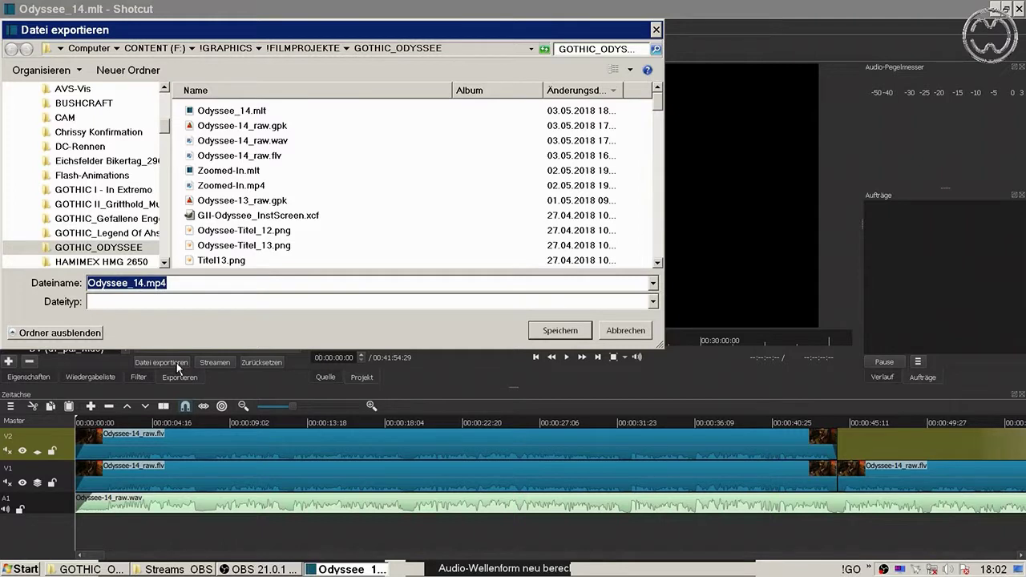
{"action": "left_click", "coordinate": [560, 331]}
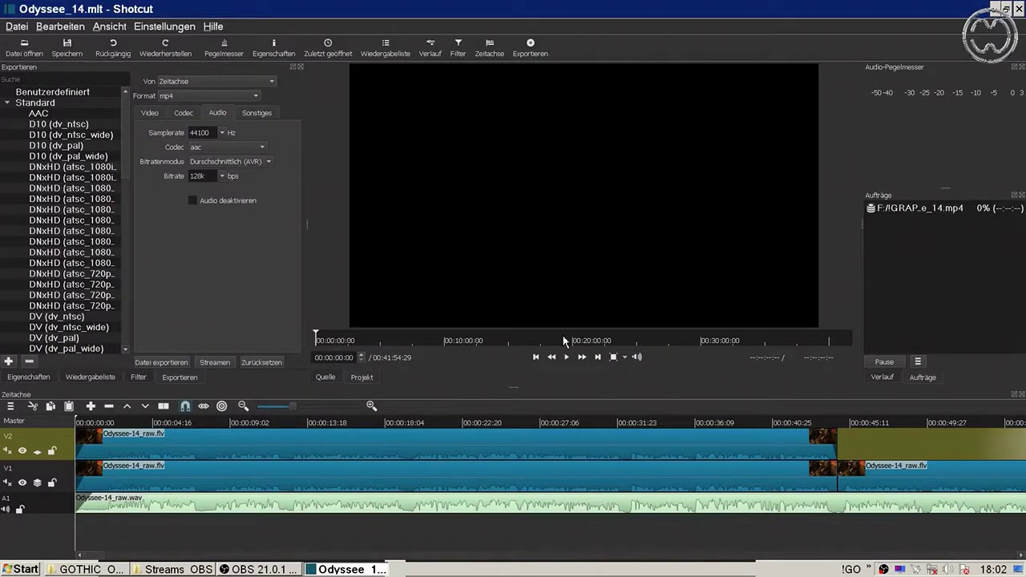